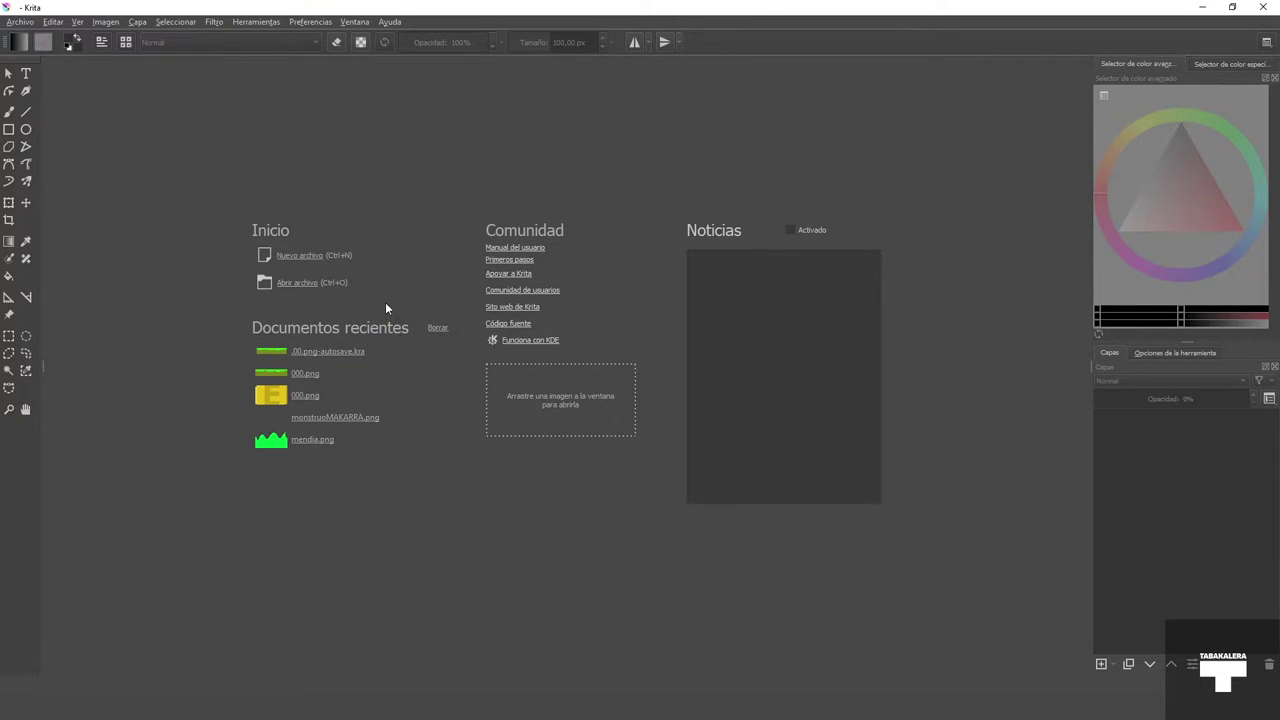
Step: Create a new document 120 px wide and 120 px high
{"action": "left_click", "coordinate": [293, 254]}
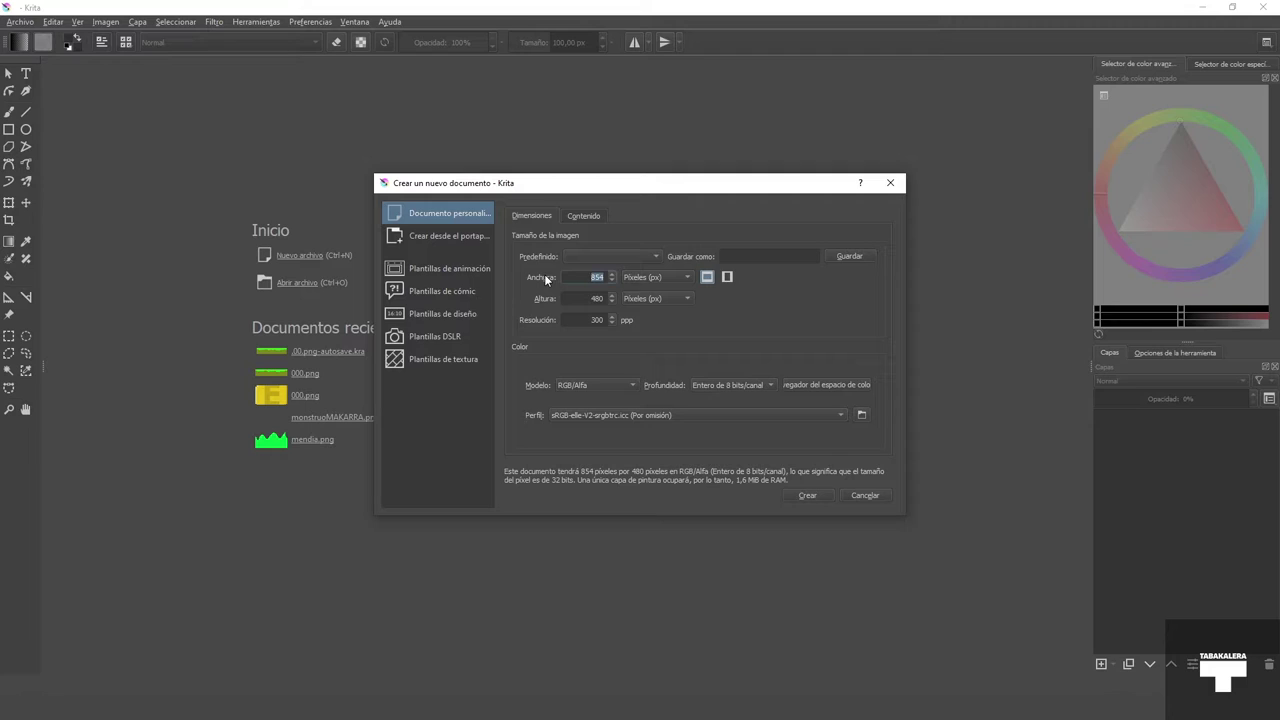
{"action": "type", "text": "120"}
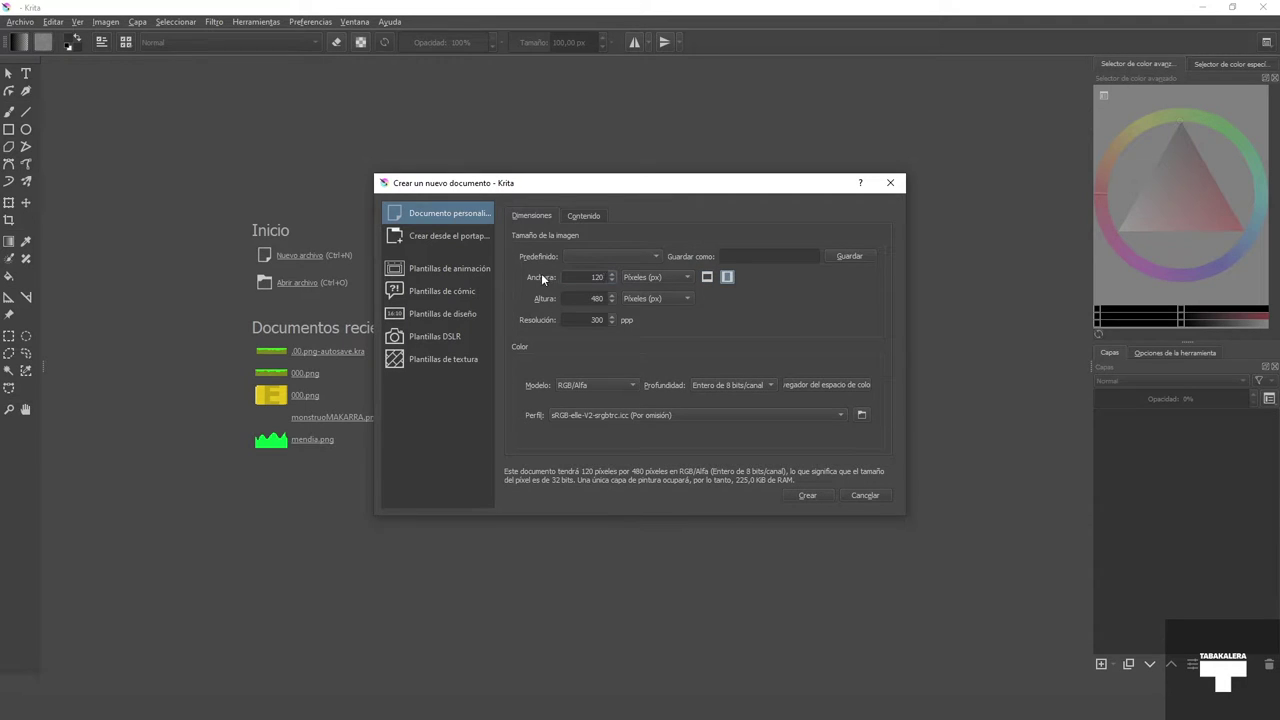
{"action": "double_click", "coordinate": [592, 298]}
{"action": "type", "text": "120"}
{"action": "left_click", "coordinate": [813, 494]}
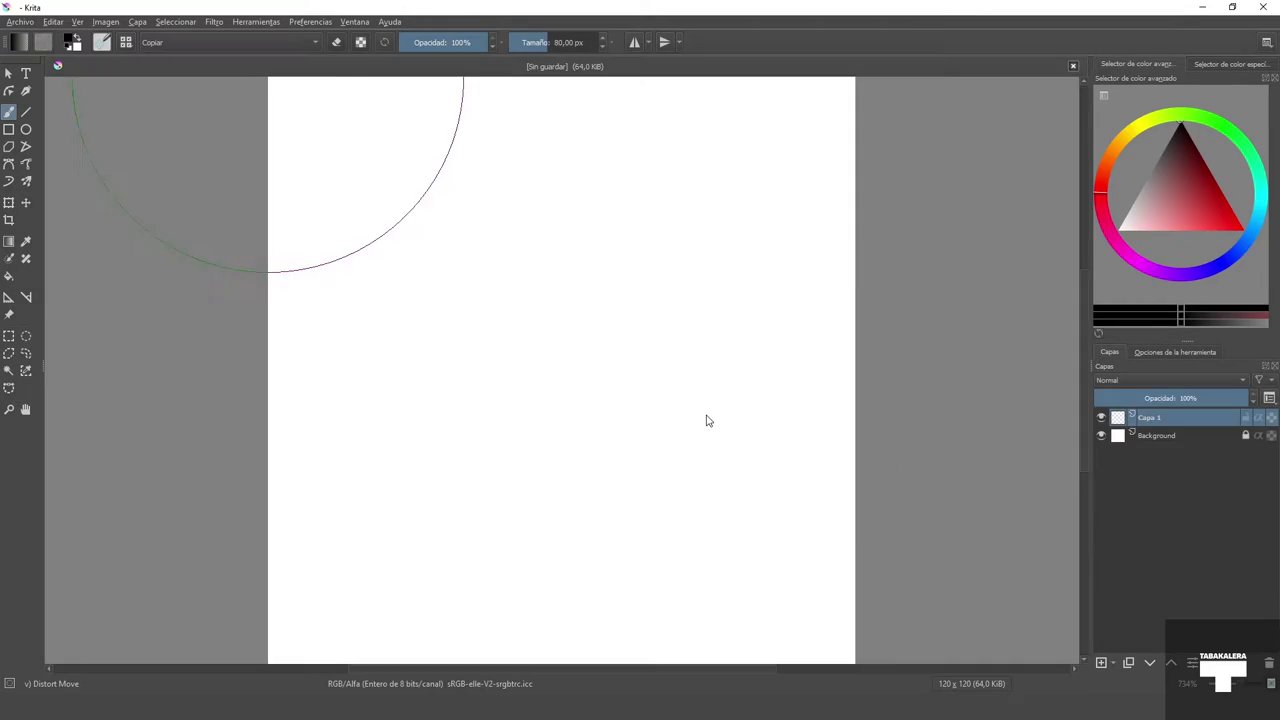
{"action": "scroll", "coordinate": [768, 323], "scroll_direction": "down", "scroll_amount": 5, "text": "ctrl"}
{"action": "scroll", "coordinate": [760, 323], "scroll_direction": "up", "scroll_amount": 2, "text": "ctrl"}
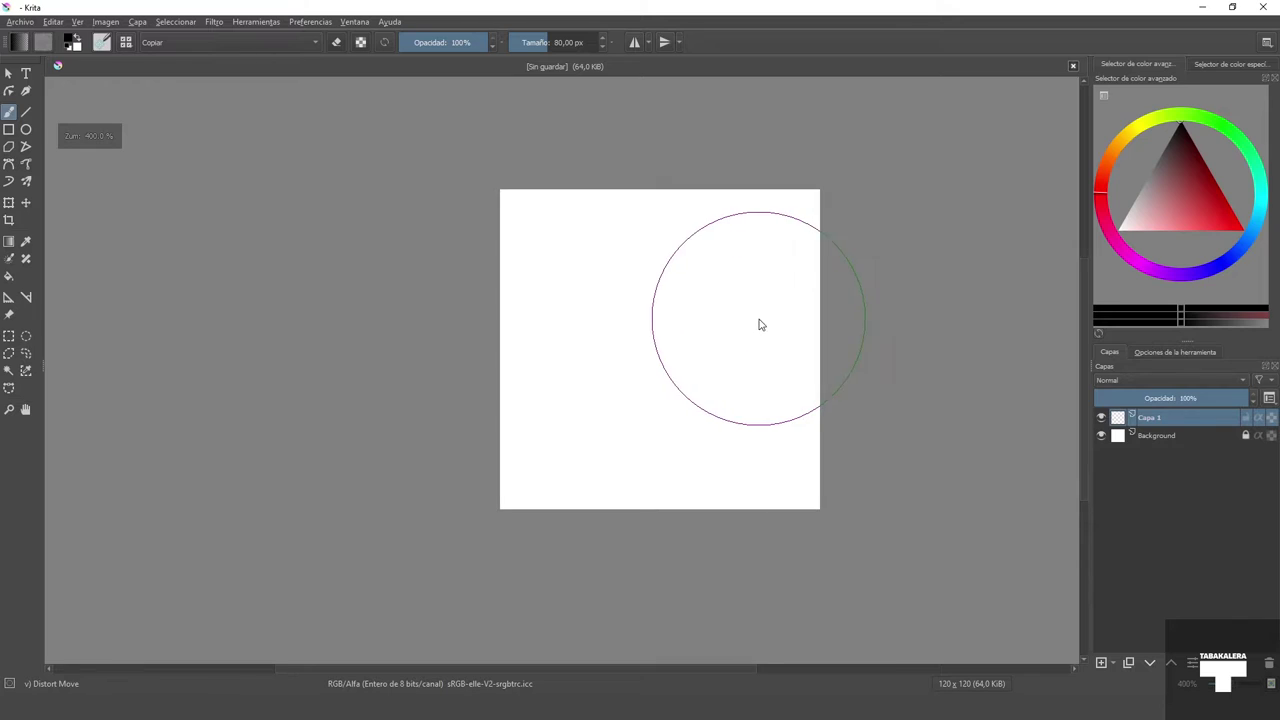
{"action": "mouse_move", "coordinate": [883, 329]}
{"action": "left_mouse_down"}
{"action": "mouse_move", "coordinate": [834, 306]}
{"action": "mouse_move", "coordinate": [843, 325]}
{"action": "left_mouse_up"}
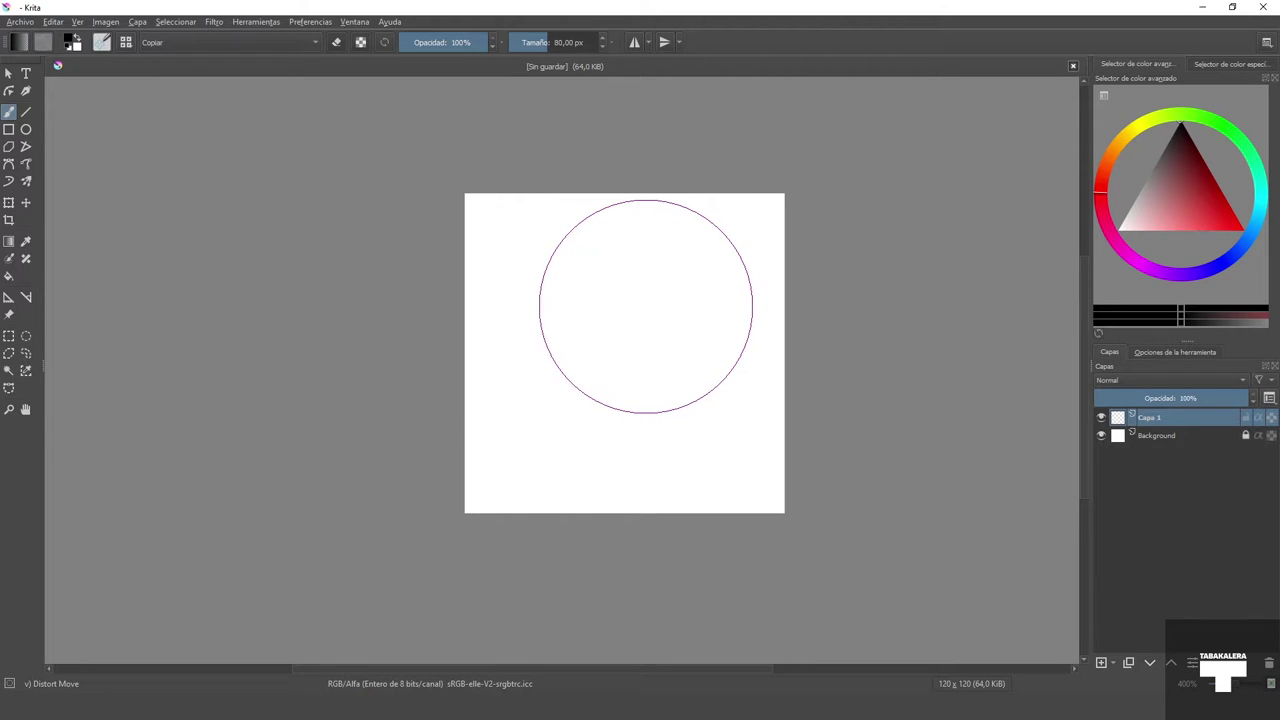
{"action": "scroll", "coordinate": [737, 286], "scroll_direction": "down", "scroll_amount": 3}
{"action": "scroll", "coordinate": [691, 291], "scroll_direction": "up", "scroll_amount": 4}
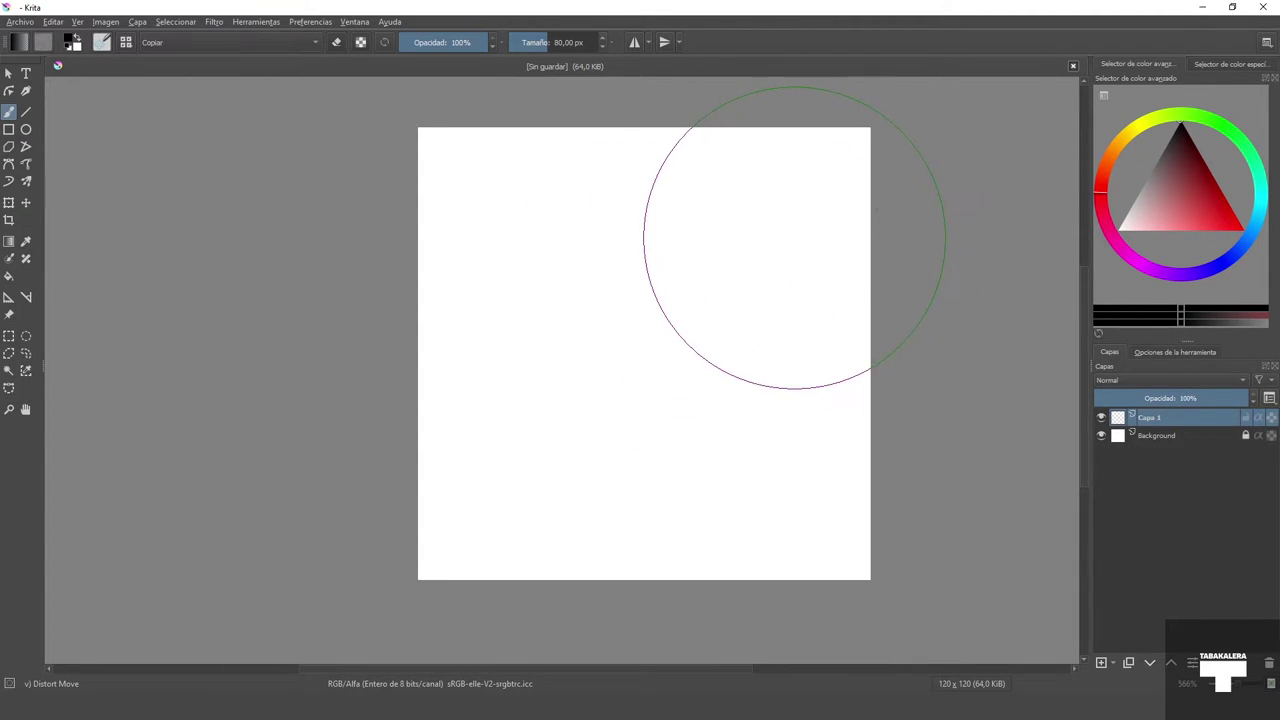
{"action": "mouse_move", "coordinate": [669, 286]}
{"action": "left_mouse_down"}
{"action": "mouse_move", "coordinate": [657, 280]}
{"action": "mouse_move", "coordinate": [677, 274]}
{"action": "mouse_move", "coordinate": [689, 292]}
{"action": "left_mouse_up"}
{"action": "mouse_move", "coordinate": [591, 291]}
{"action": "left_mouse_down"}
{"action": "mouse_move", "coordinate": [586, 306]}
{"action": "mouse_move", "coordinate": [597, 191]}
{"action": "mouse_move", "coordinate": [582, 259]}
{"action": "mouse_move", "coordinate": [560, 254]}
{"action": "mouse_move", "coordinate": [537, 289]}
{"action": "mouse_move", "coordinate": [591, 263]}
{"action": "mouse_move", "coordinate": [540, 283]}
{"action": "mouse_move", "coordinate": [552, 275]}
{"action": "left_mouse_up"}
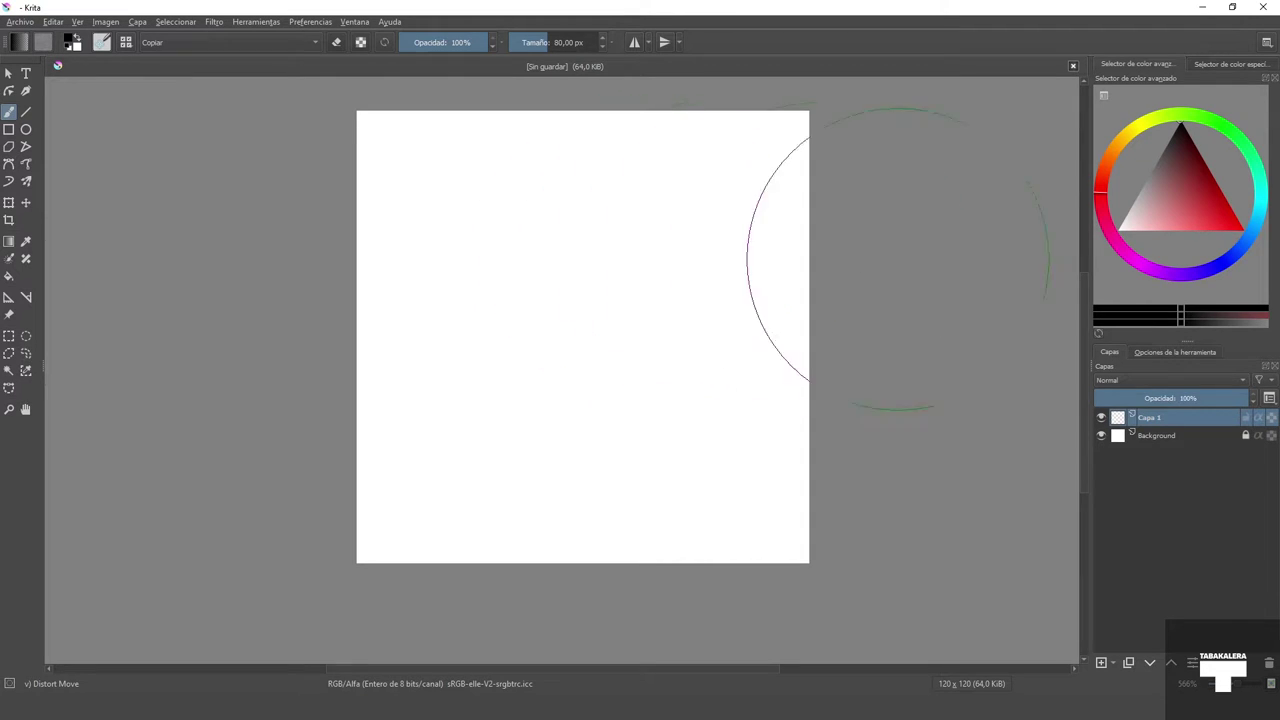
Step: Compare the Background and Capa 1 layers by making each active in turn, finishing on Capa 1
{"action": "left_click", "coordinate": [1147, 435]}
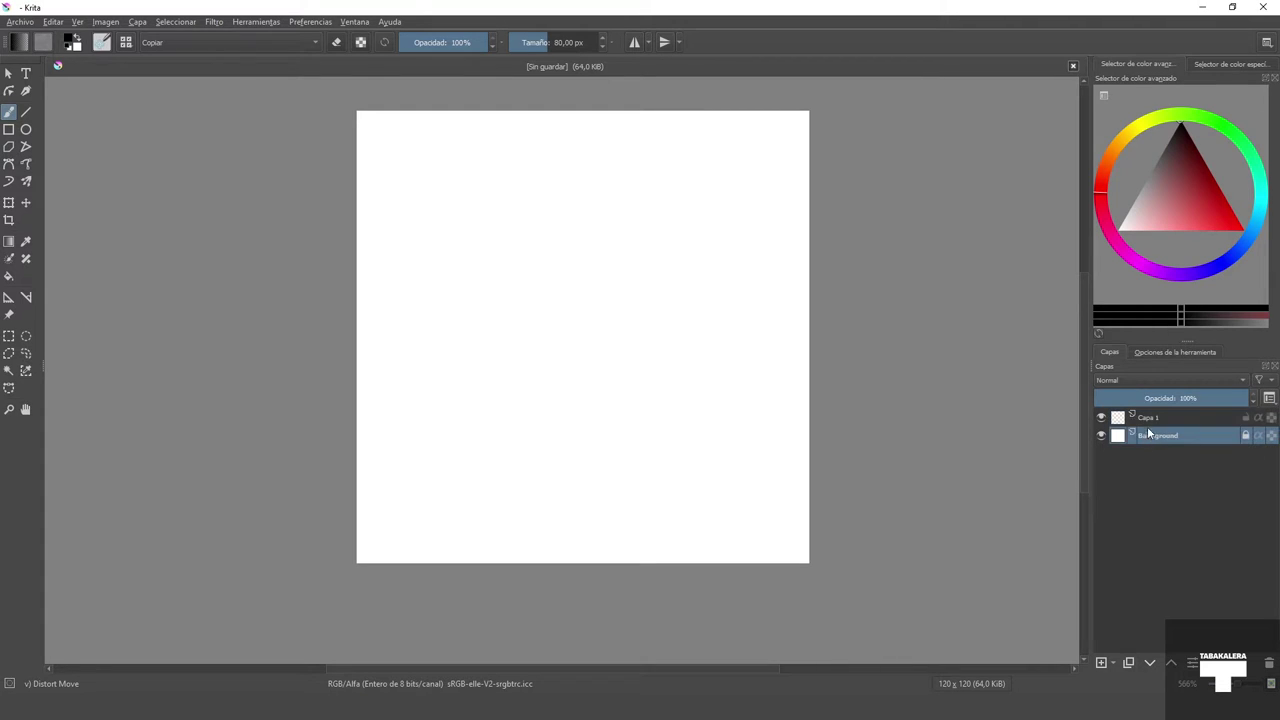
{"action": "left_click", "coordinate": [1147, 423]}
{"action": "mouse_move", "coordinate": [1119, 438]}
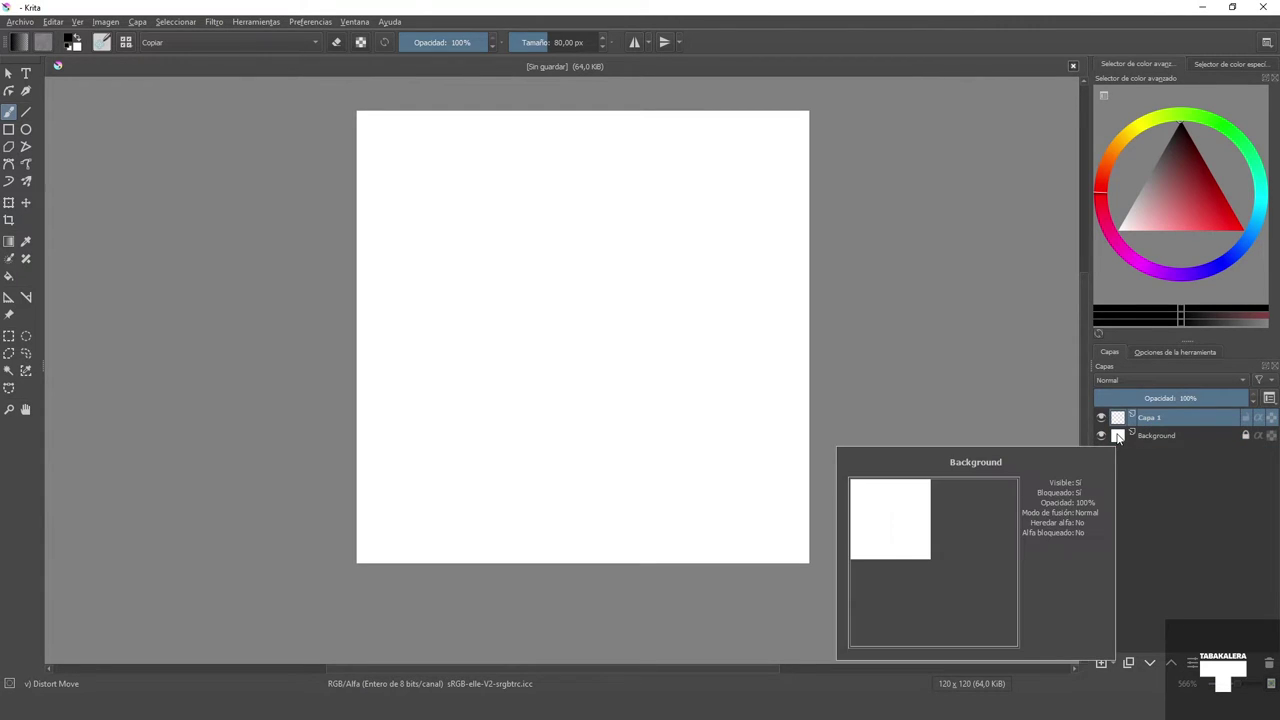
{"action": "left_click", "coordinate": [1150, 433]}
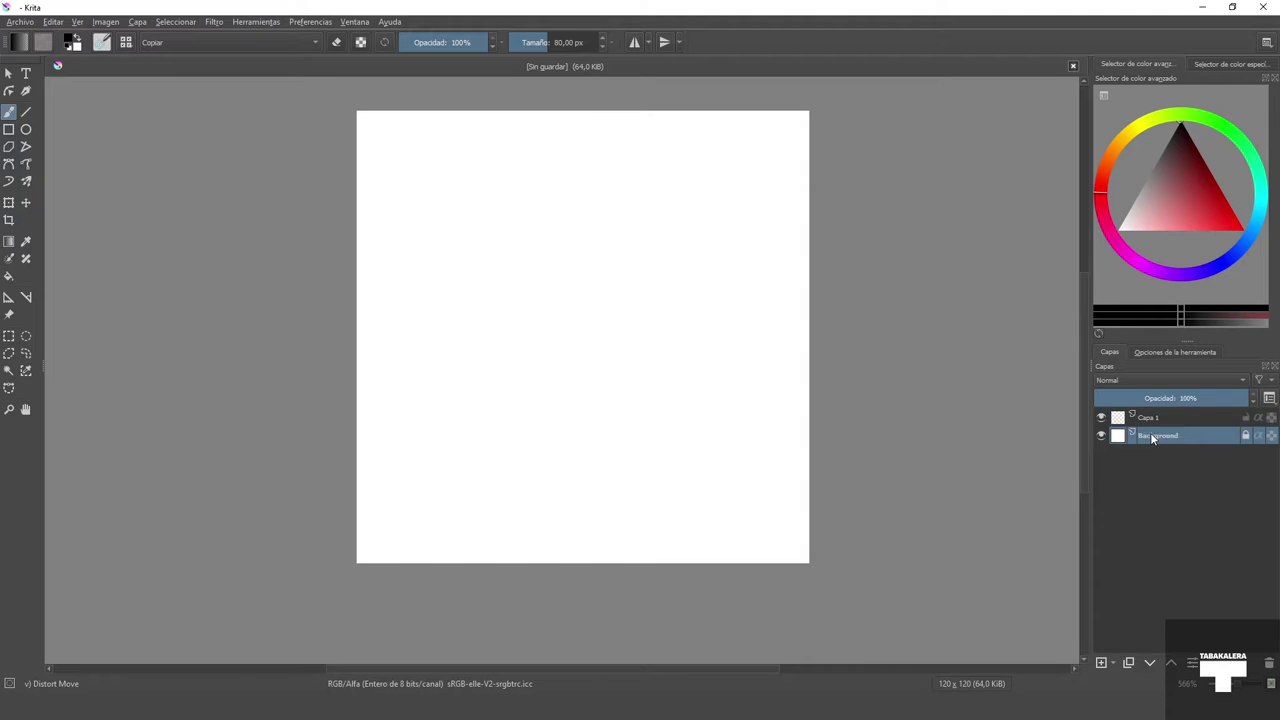
{"action": "left_click", "coordinate": [1154, 420]}
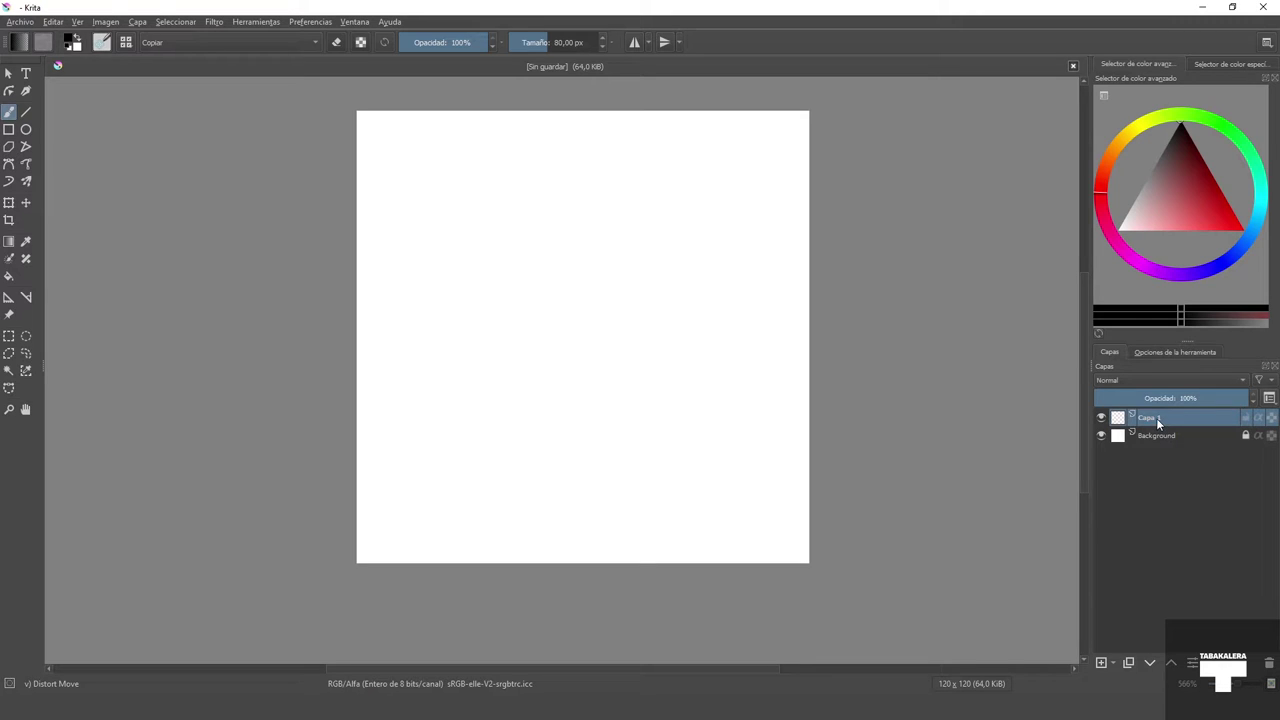
{"action": "mouse_move", "coordinate": [1156, 416]}
{"action": "left_click", "coordinate": [1150, 434]}
{"action": "left_click", "coordinate": [1150, 419]}
{"action": "left_click", "coordinate": [1155, 430]}
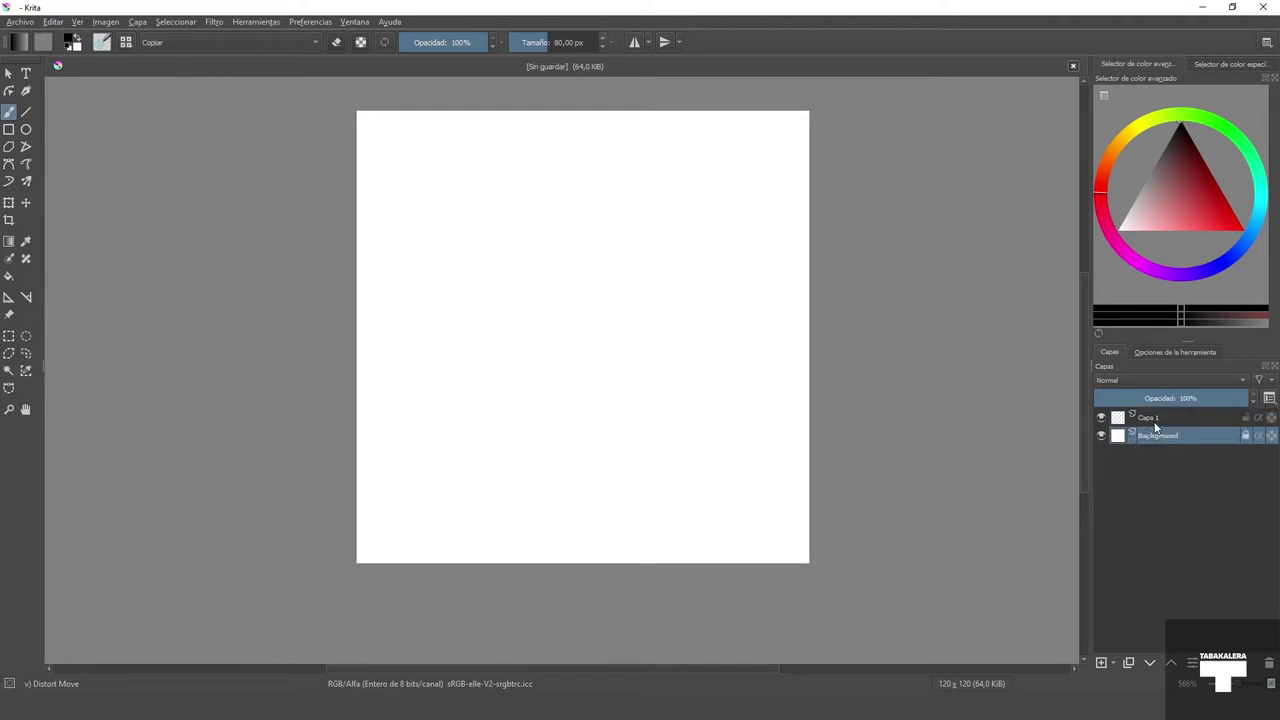
{"action": "left_click", "coordinate": [1153, 421]}
{"action": "left_click", "coordinate": [1152, 433]}
{"action": "left_click", "coordinate": [1153, 421]}
{"action": "left_click", "coordinate": [1153, 433]}
{"action": "left_click", "coordinate": [1154, 422]}
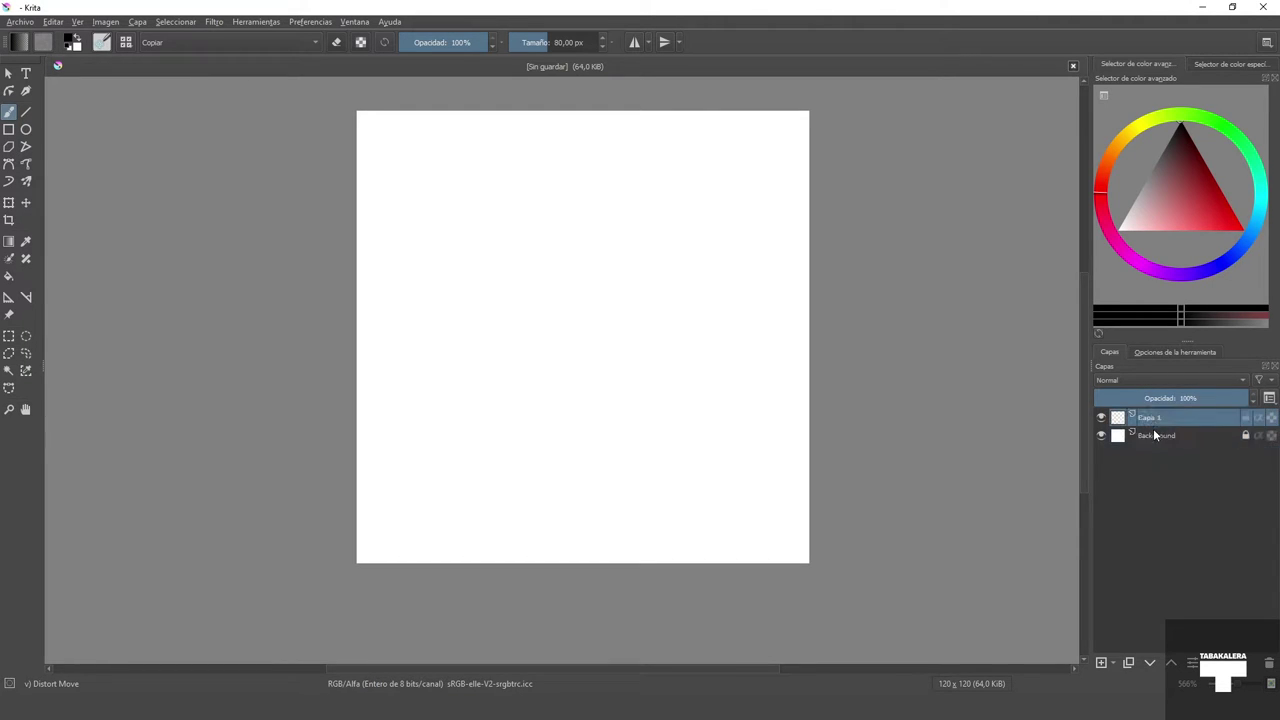
{"action": "left_click", "coordinate": [1154, 435]}
{"action": "left_click", "coordinate": [1155, 420]}
{"action": "mouse_move", "coordinate": [1115, 424]}
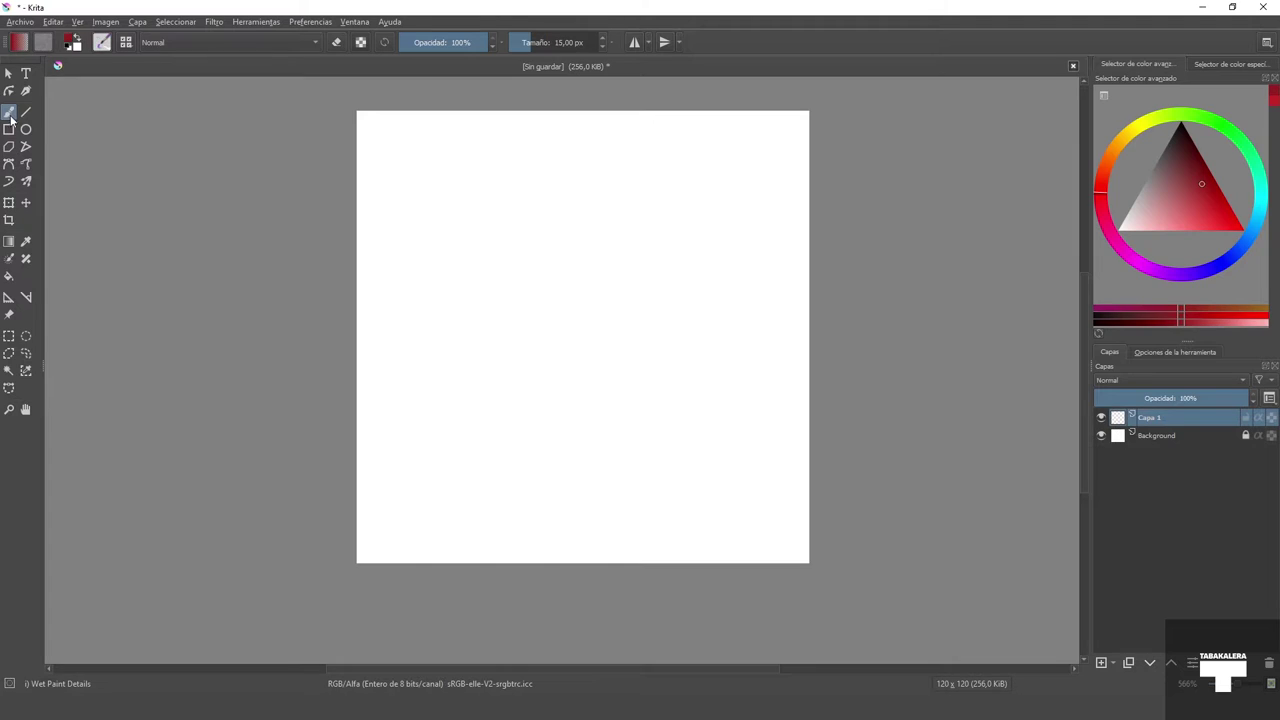
Step: Paint a large soft dark red blob across the middle of Capa 1 with the Wet Paint brush
{"action": "left_click", "coordinate": [10, 114]}
{"action": "right_click", "coordinate": [564, 276]}
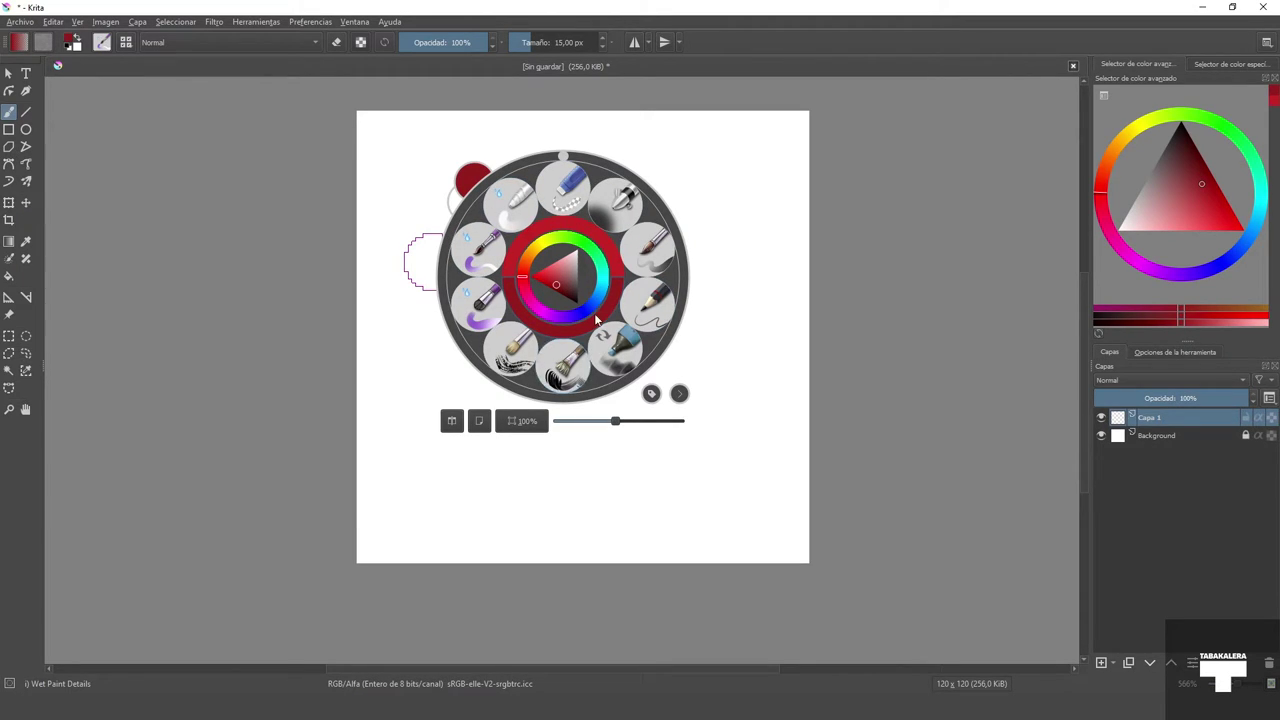
{"action": "left_click", "coordinate": [481, 298]}
{"action": "mouse_move", "coordinate": [500, 306]}
{"action": "left_mouse_down"}
{"action": "mouse_move", "coordinate": [554, 271]}
{"action": "mouse_move", "coordinate": [599, 411]}
{"action": "mouse_move", "coordinate": [680, 286]}
{"action": "left_mouse_up"}
{"action": "right_click", "coordinate": [652, 262]}
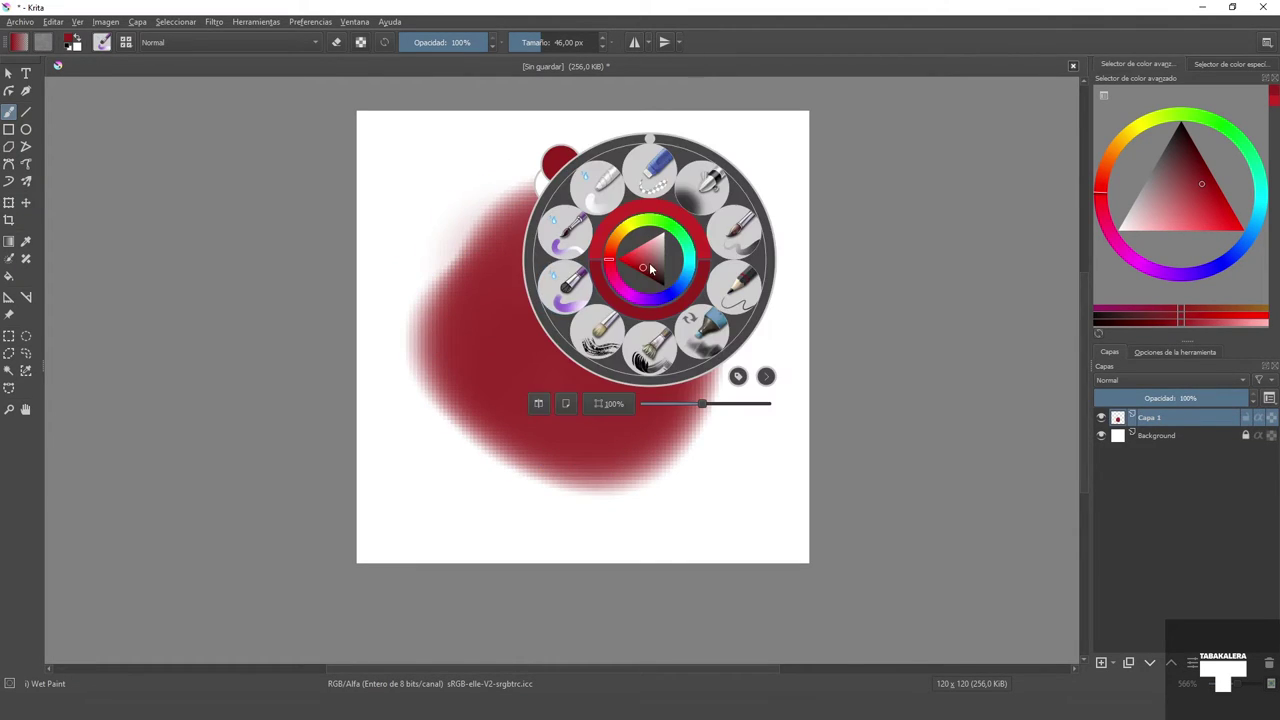
{"action": "left_click", "coordinate": [429, 243]}
{"action": "mouse_move", "coordinate": [529, 229]}
{"action": "left_mouse_down"}
{"action": "mouse_move", "coordinate": [529, 251]}
{"action": "mouse_move", "coordinate": [537, 180]}
{"action": "left_mouse_up"}
Step: Draw thin looping strokes beside the red blob's upper right with a 2.92 px brush, then fainter ones at 54% opacity
{"action": "left_click_drag", "start_coordinate": [545, 42], "coordinate": [520, 44]}
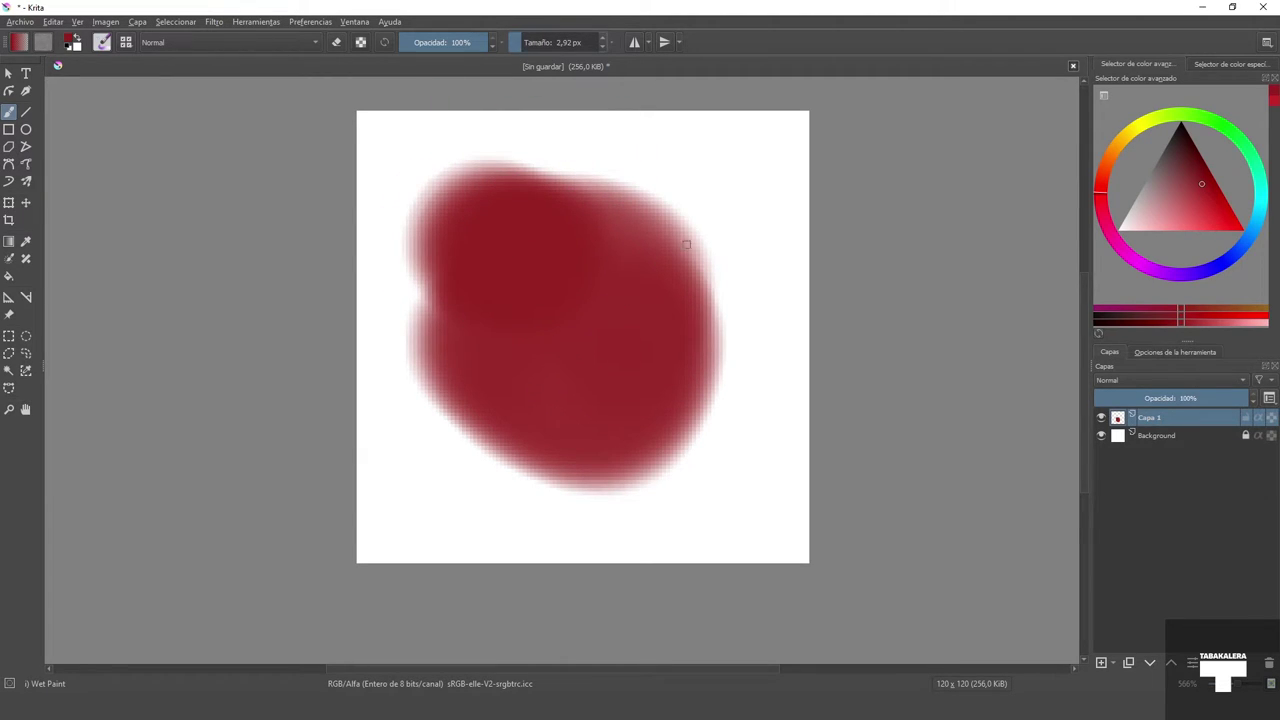
{"action": "mouse_move", "coordinate": [697, 232]}
{"action": "left_mouse_down"}
{"action": "mouse_move", "coordinate": [740, 285]}
{"action": "mouse_move", "coordinate": [700, 228]}
{"action": "mouse_move", "coordinate": [730, 182]}
{"action": "left_mouse_up"}
{"action": "left_click", "coordinate": [448, 44]}
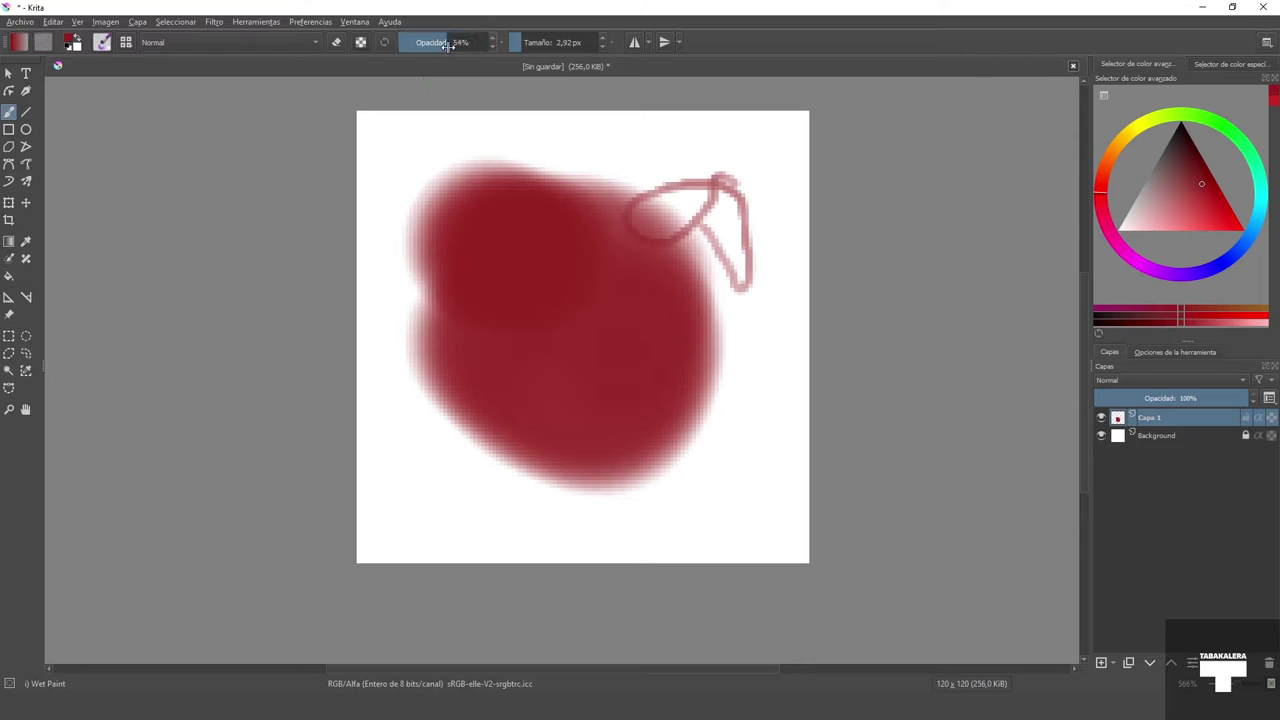
{"action": "mouse_move", "coordinate": [600, 145]}
{"action": "left_mouse_down"}
{"action": "mouse_move", "coordinate": [782, 170]}
{"action": "mouse_move", "coordinate": [601, 239]}
{"action": "left_mouse_up"}
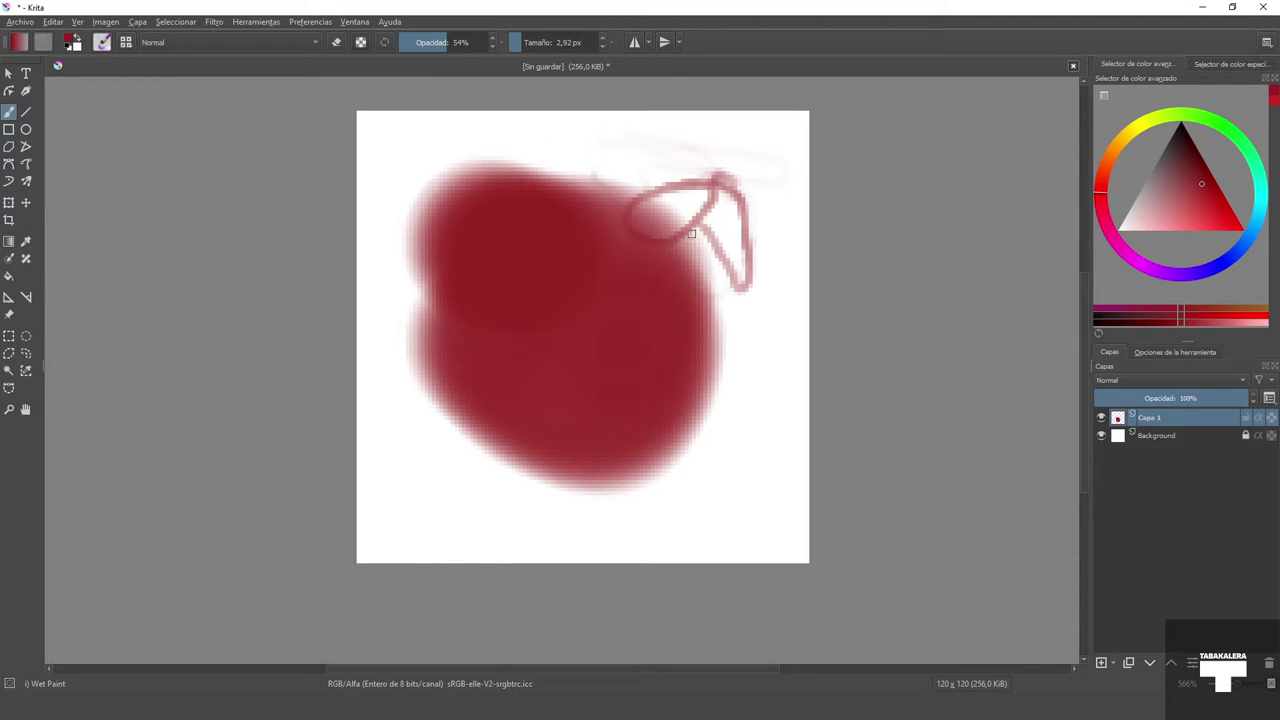
Step: Change the foreground color to green and paint over most of the red blob with the Basic-5 Size Opacity brush
{"action": "left_click", "coordinate": [1210, 146]}
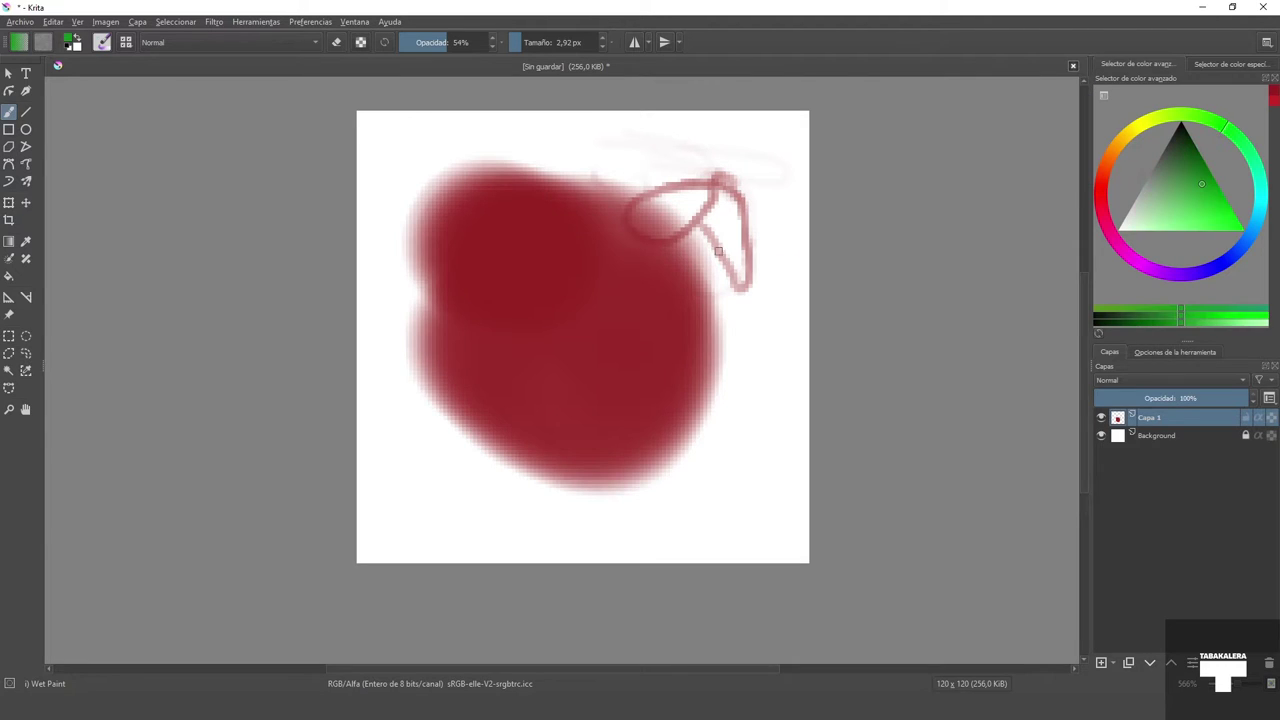
{"action": "right_click", "coordinate": [586, 240]}
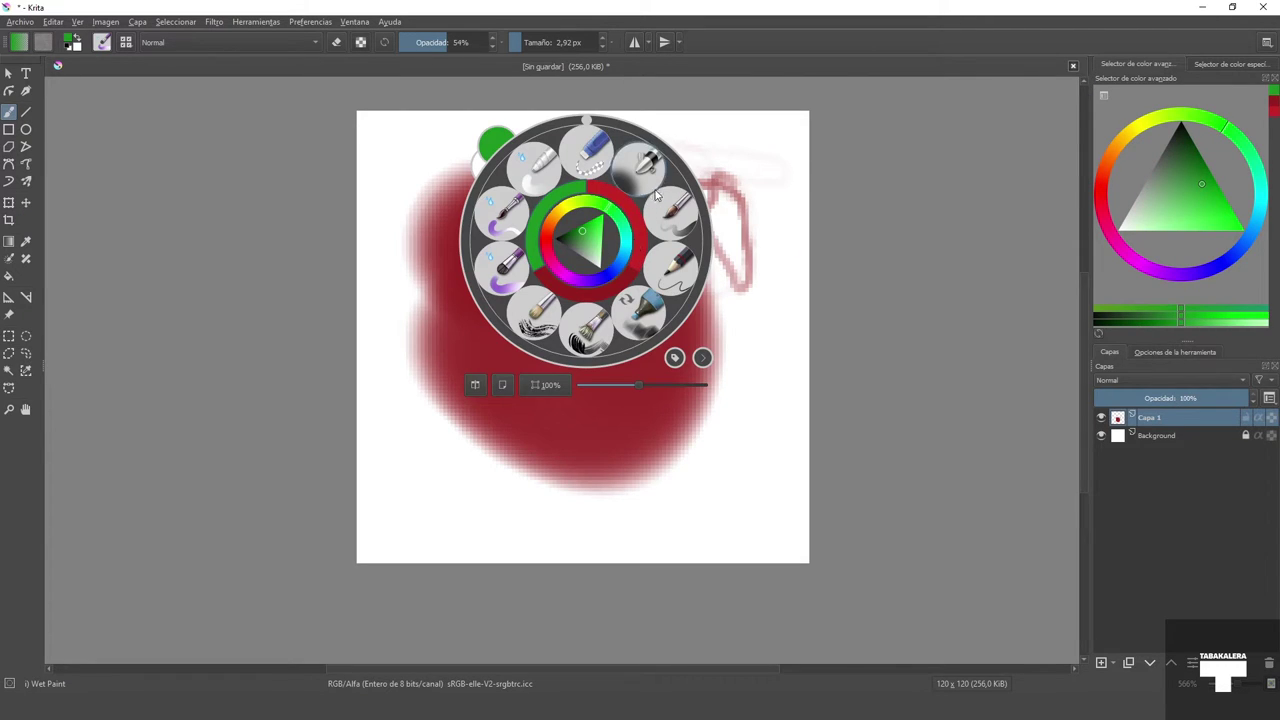
{"action": "left_click", "coordinate": [667, 228]}
{"action": "mouse_move", "coordinate": [623, 257]}
{"action": "left_mouse_down"}
{"action": "mouse_move", "coordinate": [562, 297]}
{"action": "mouse_move", "coordinate": [623, 282]}
{"action": "mouse_move", "coordinate": [573, 322]}
{"action": "mouse_move", "coordinate": [521, 331]}
{"action": "mouse_move", "coordinate": [618, 298]}
{"action": "mouse_move", "coordinate": [618, 370]}
{"action": "mouse_move", "coordinate": [665, 408]}
{"action": "left_mouse_up"}
{"action": "left_click", "coordinate": [744, 386]}
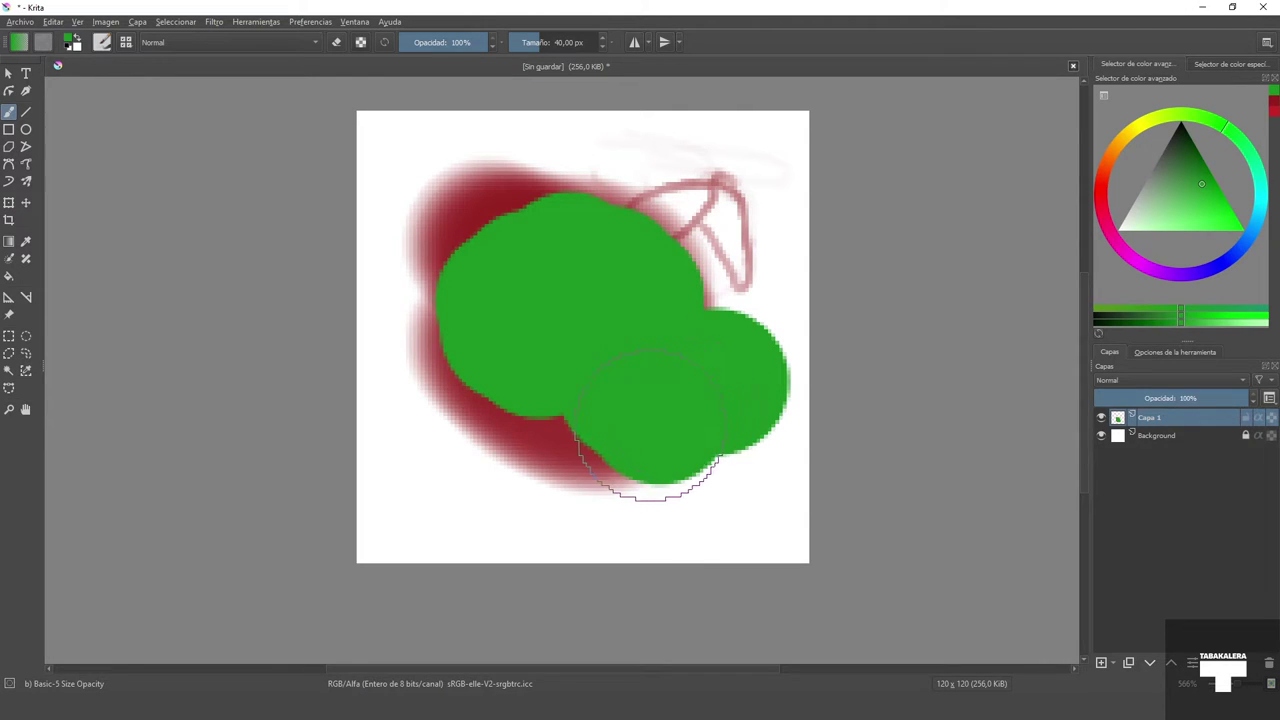
{"action": "mouse_move", "coordinate": [553, 228]}
{"action": "left_mouse_down"}
{"action": "mouse_move", "coordinate": [506, 268]}
{"action": "mouse_move", "coordinate": [471, 371]}
{"action": "mouse_move", "coordinate": [490, 380]}
{"action": "left_mouse_up"}
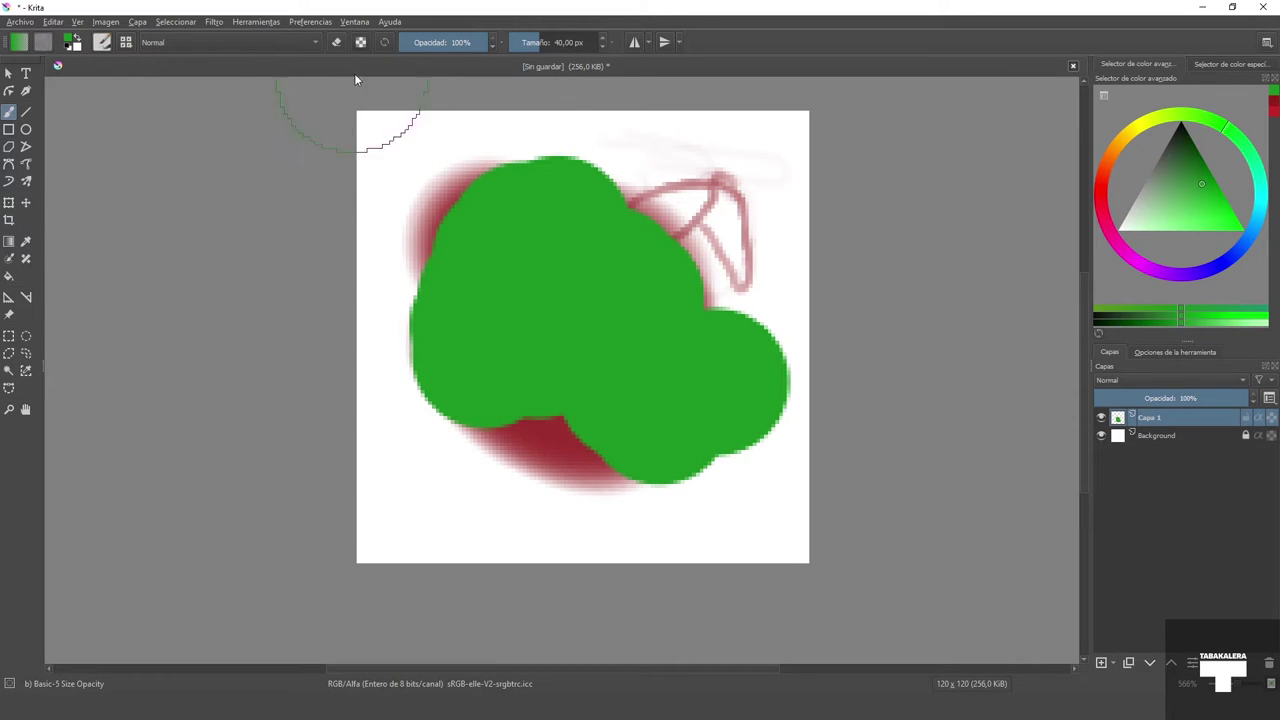
Step: Erase all the red and green paint from Capa 1 using eraser mode
{"action": "left_click", "coordinate": [336, 44]}
{"action": "mouse_move", "coordinate": [400, 114]}
{"action": "left_mouse_down"}
{"action": "mouse_move", "coordinate": [451, 189]}
{"action": "mouse_move", "coordinate": [669, 189]}
{"action": "mouse_move", "coordinate": [432, 517]}
{"action": "left_mouse_up"}
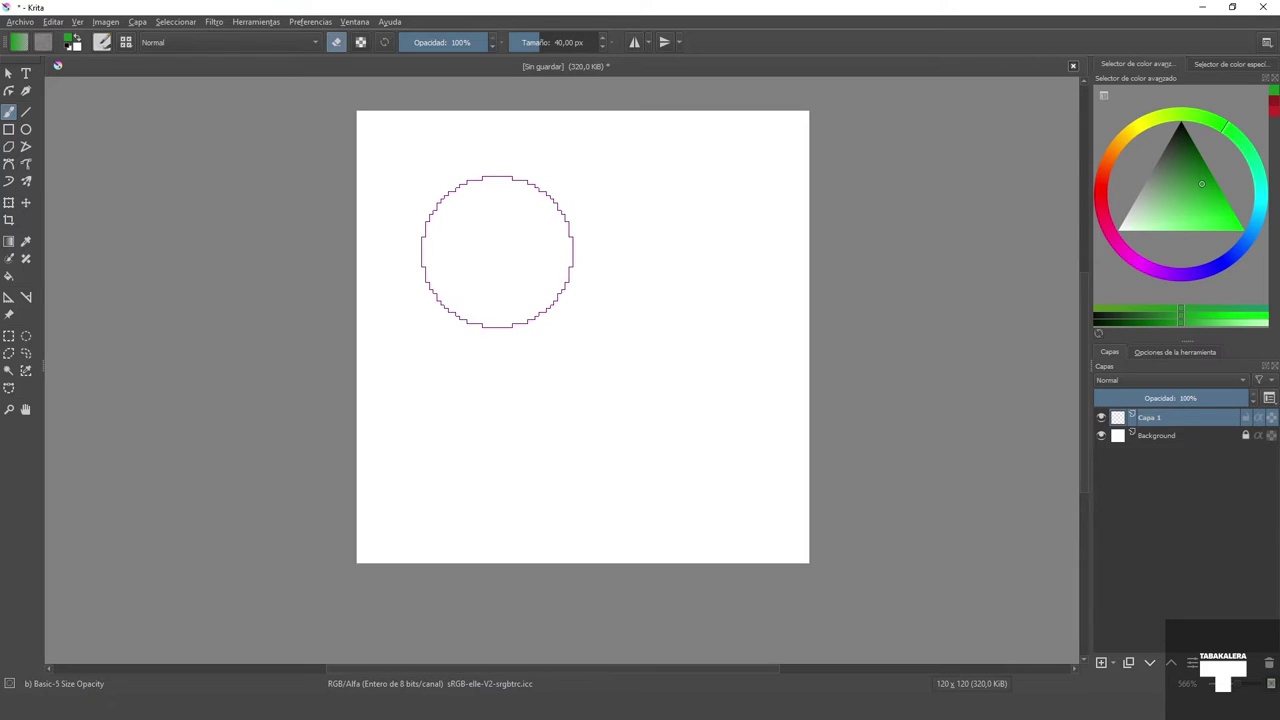
Step: Browse the full brush preset collection and choose the u) Pixel Art preset at 1 px
{"action": "left_click", "coordinate": [126, 42]}
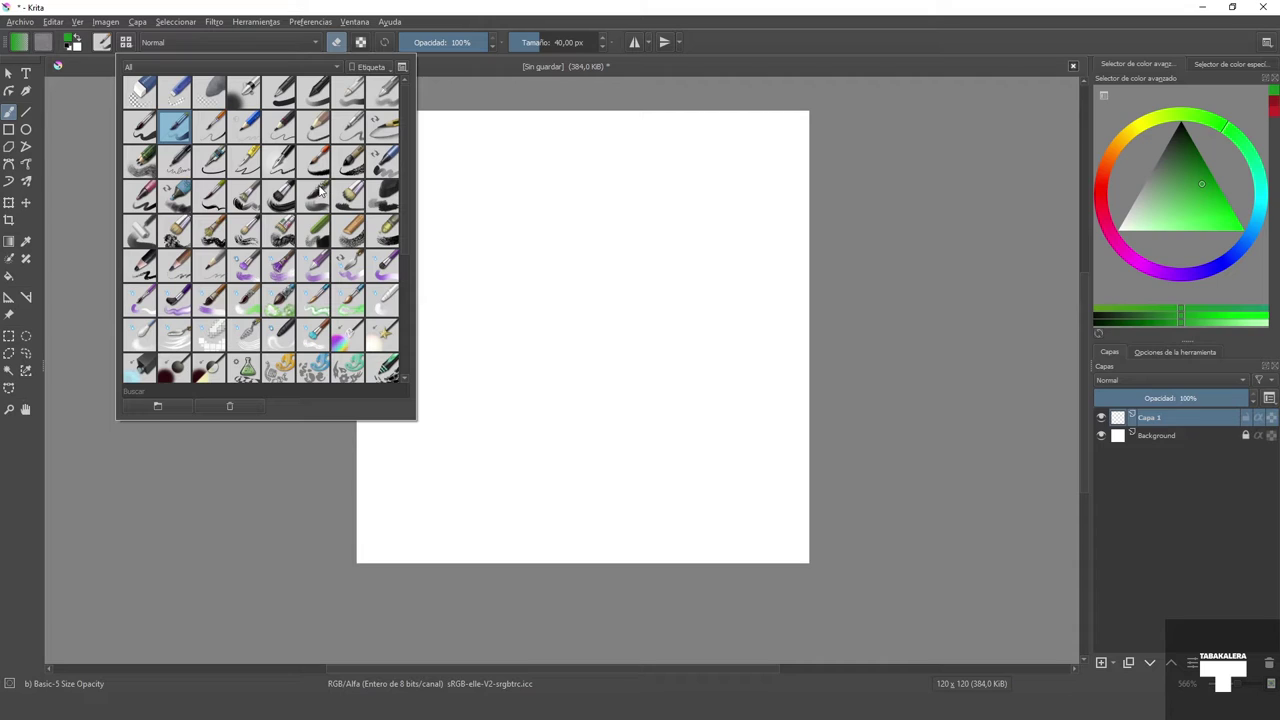
{"action": "scroll", "coordinate": [315, 205], "scroll_direction": "down", "scroll_amount": 5}
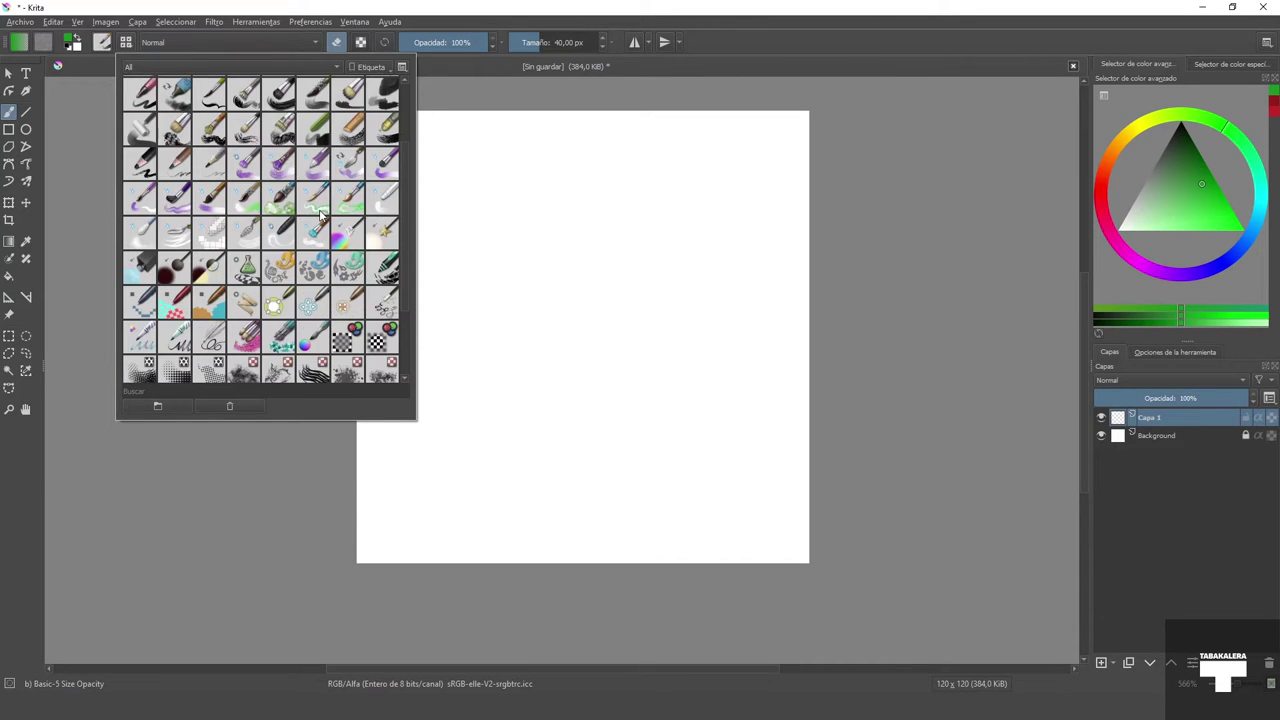
{"action": "scroll", "coordinate": [322, 220], "scroll_direction": "up", "scroll_amount": 5}
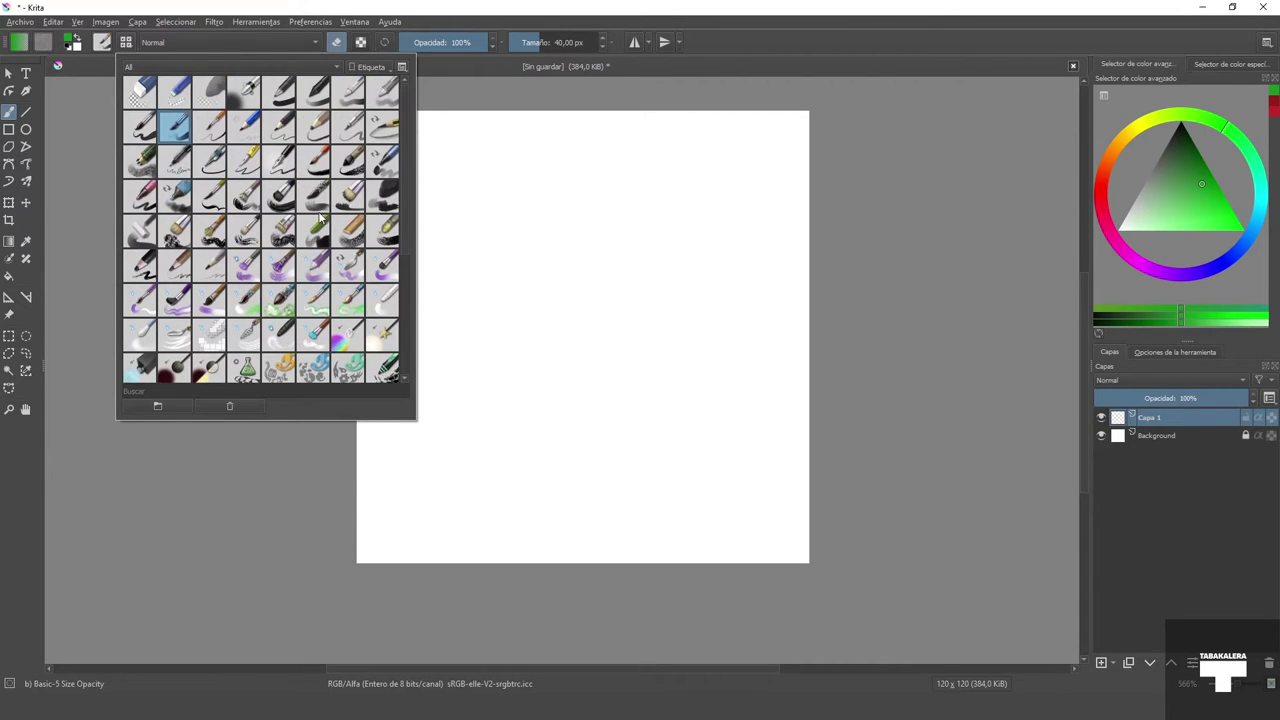
{"action": "scroll", "coordinate": [315, 215], "scroll_direction": "down", "scroll_amount": 5}
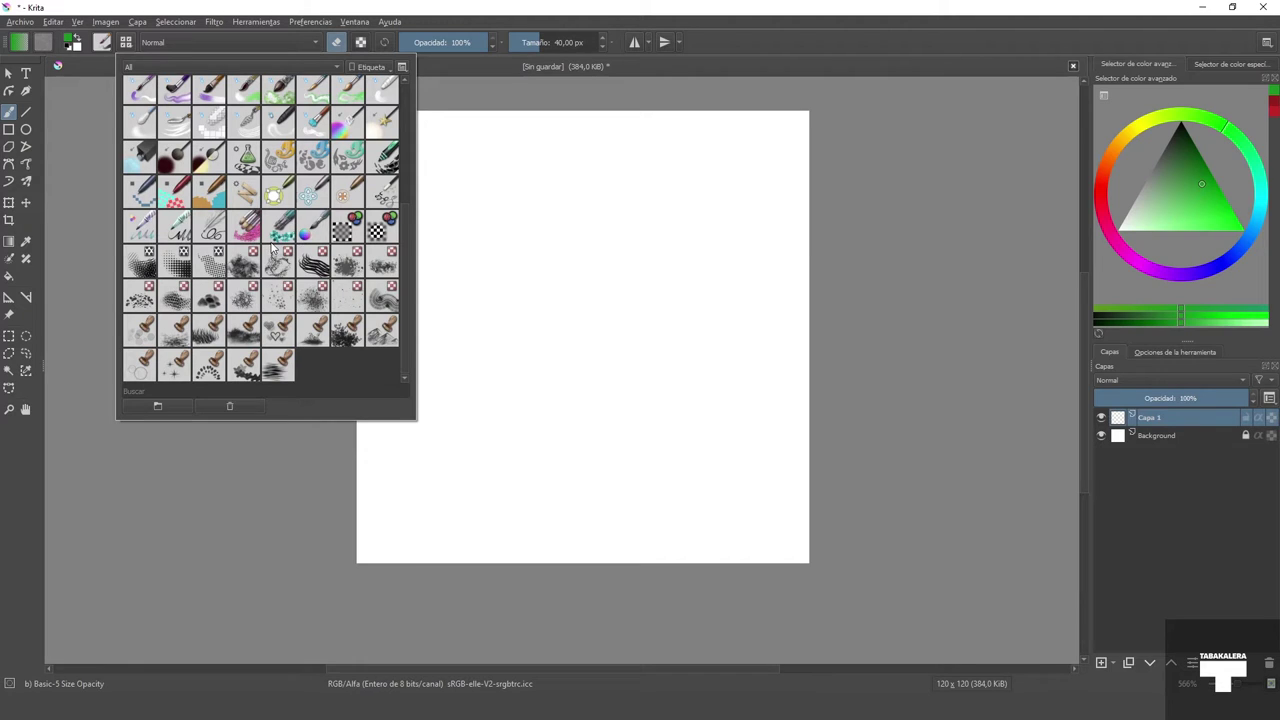
{"action": "mouse_move", "coordinate": [272, 249]}
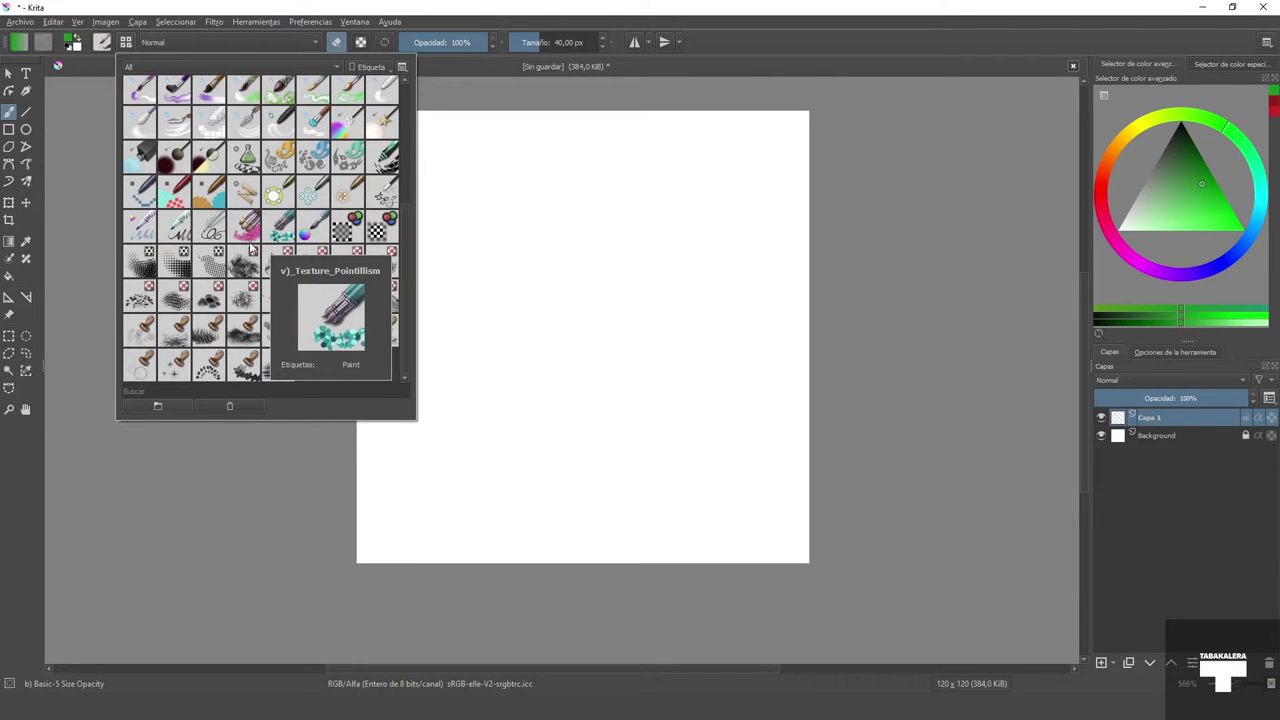
{"action": "scroll", "coordinate": [300, 248], "scroll_direction": "up", "scroll_amount": 3}
{"action": "scroll", "coordinate": [298, 245], "scroll_direction": "up", "scroll_amount": 3}
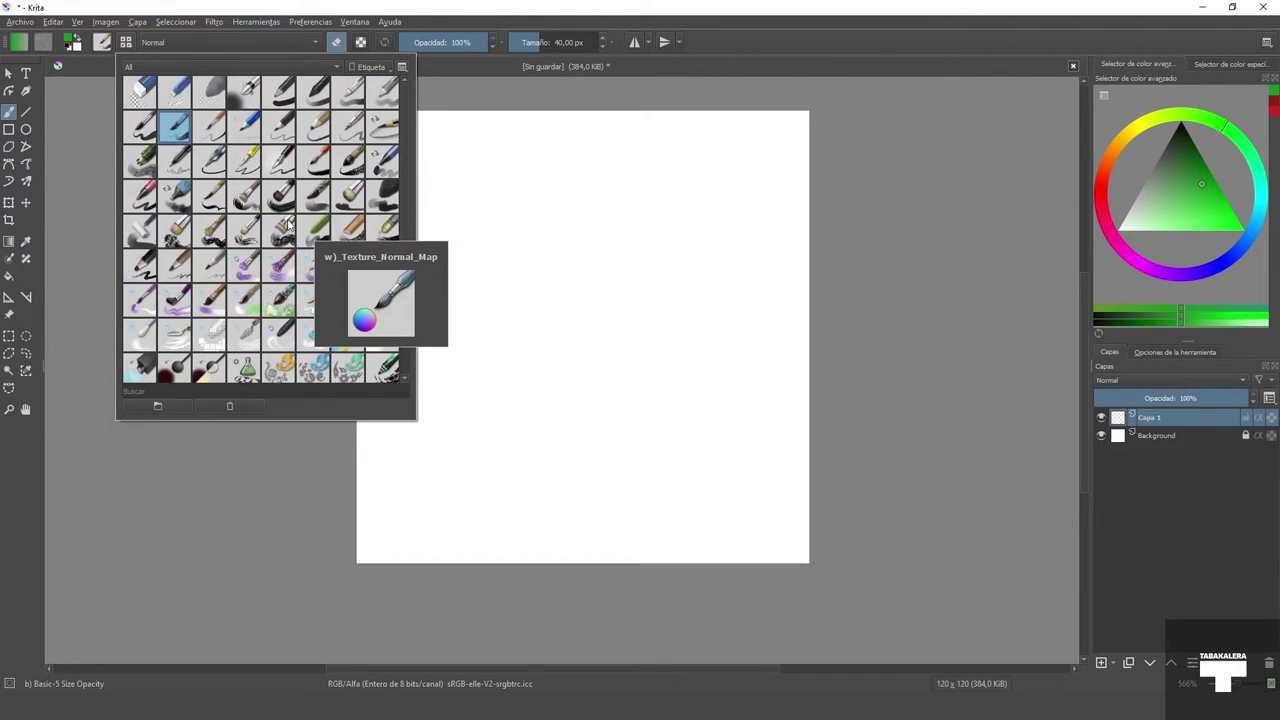
{"action": "mouse_move", "coordinate": [214, 243]}
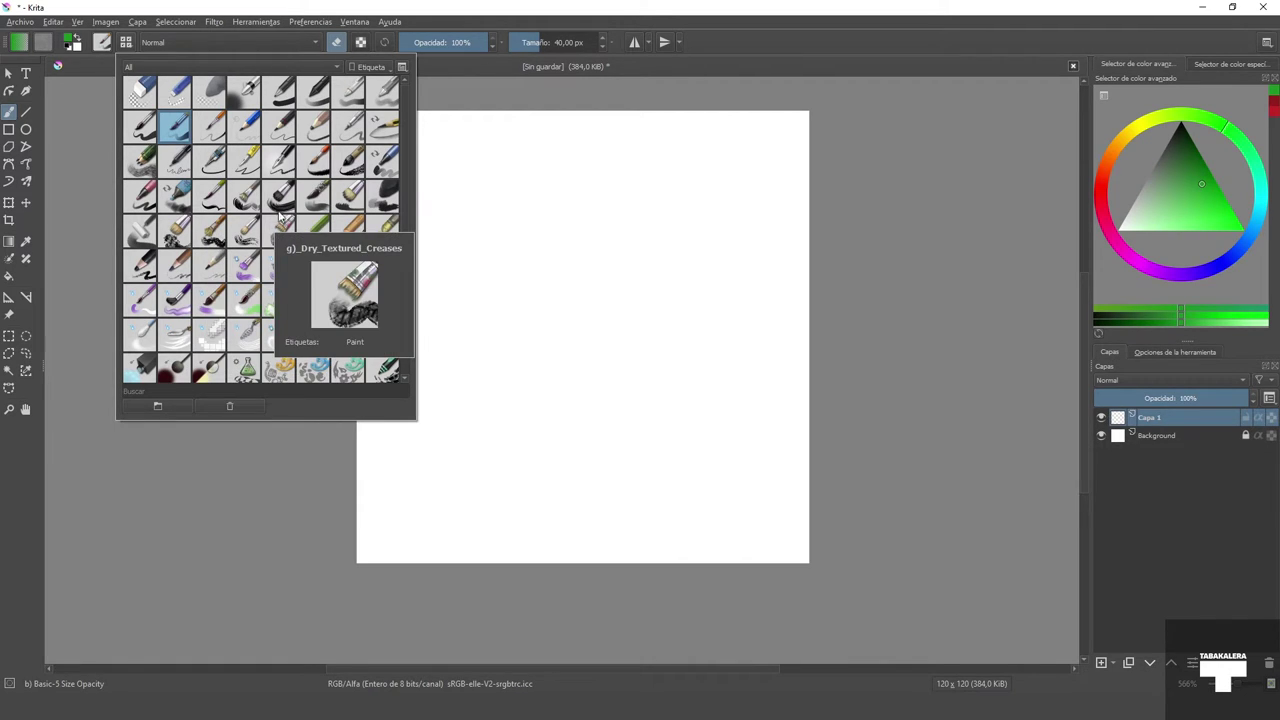
{"action": "mouse_move", "coordinate": [284, 216]}
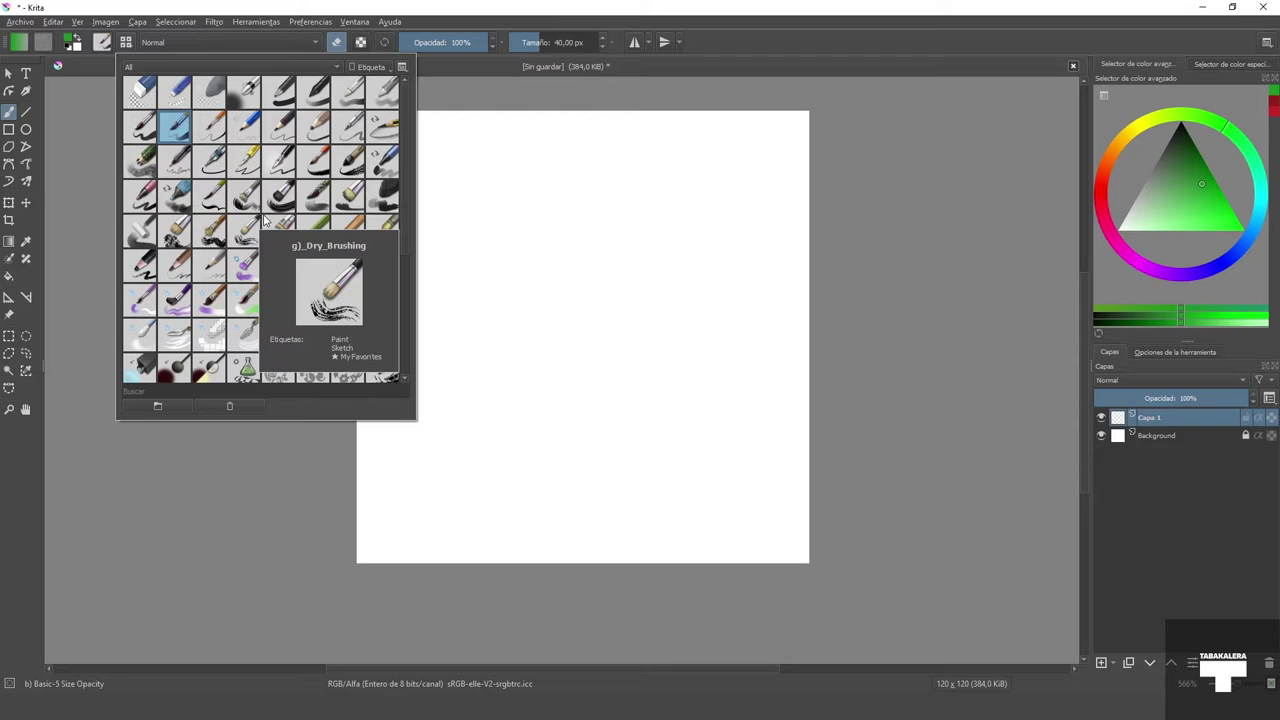
{"action": "scroll", "coordinate": [262, 224], "scroll_direction": "down", "scroll_amount": 6}
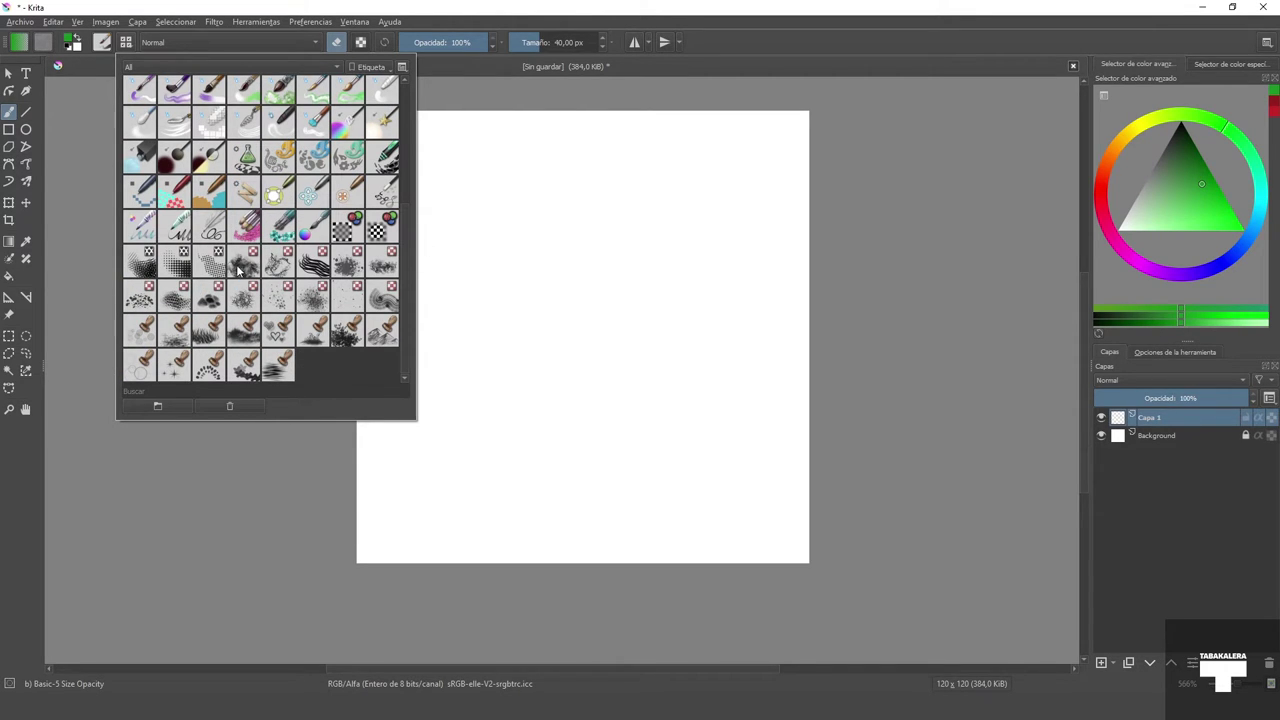
{"action": "scroll", "coordinate": [238, 270], "scroll_direction": "up", "scroll_amount": 6}
{"action": "scroll", "coordinate": [235, 270], "scroll_direction": "down", "scroll_amount": 3}
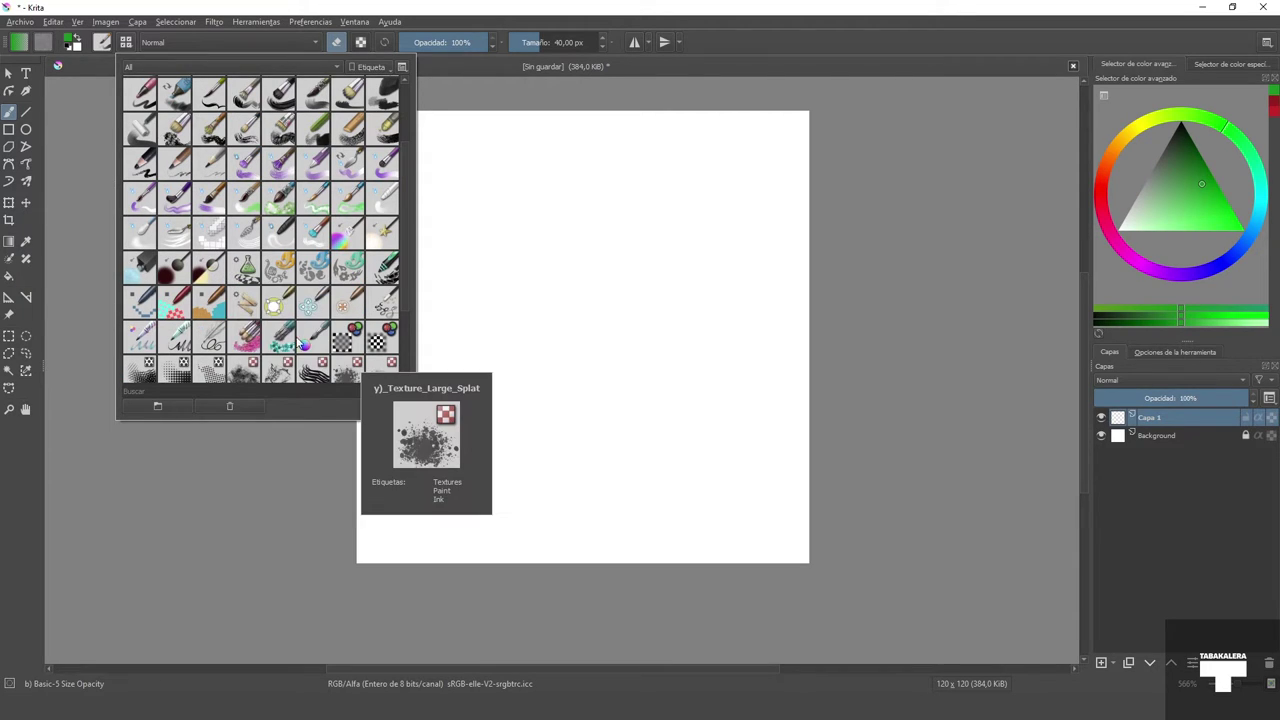
{"action": "left_click", "coordinate": [143, 310]}
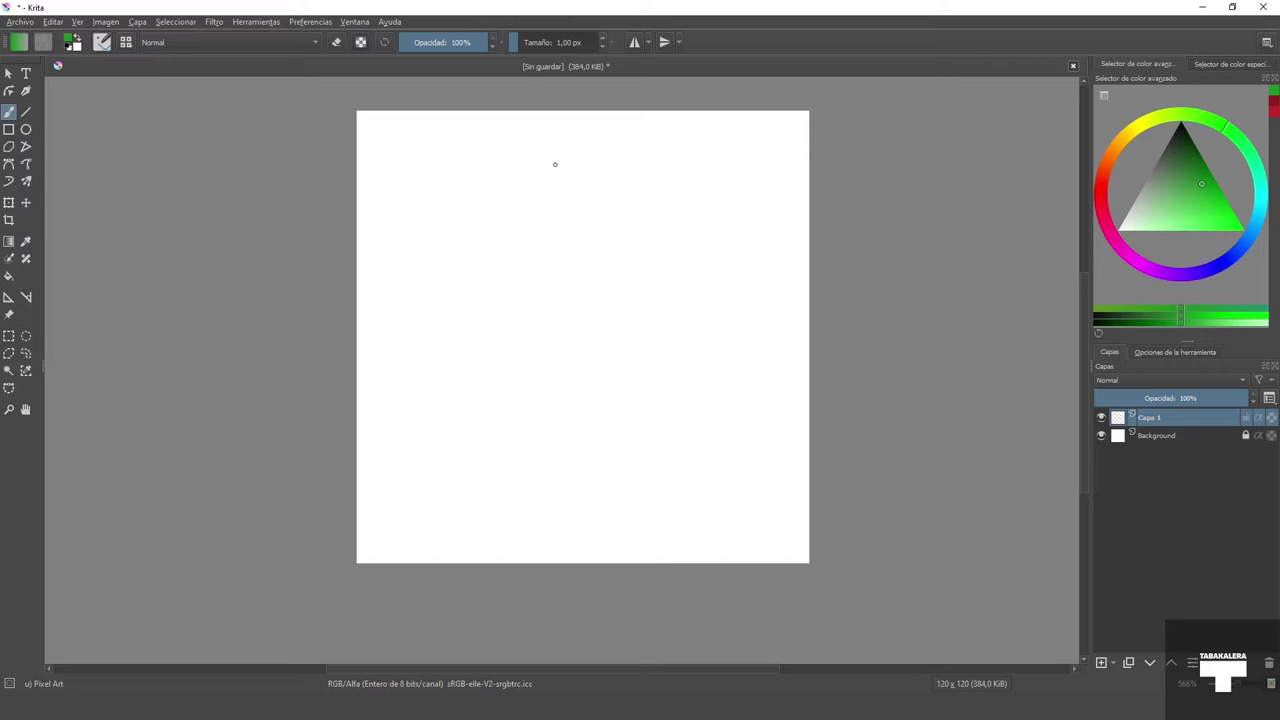
Step: Try brush sizes such as 91.82 px and 7.48 px, and set the size back to 1 px
{"action": "left_click", "coordinate": [546, 42]}
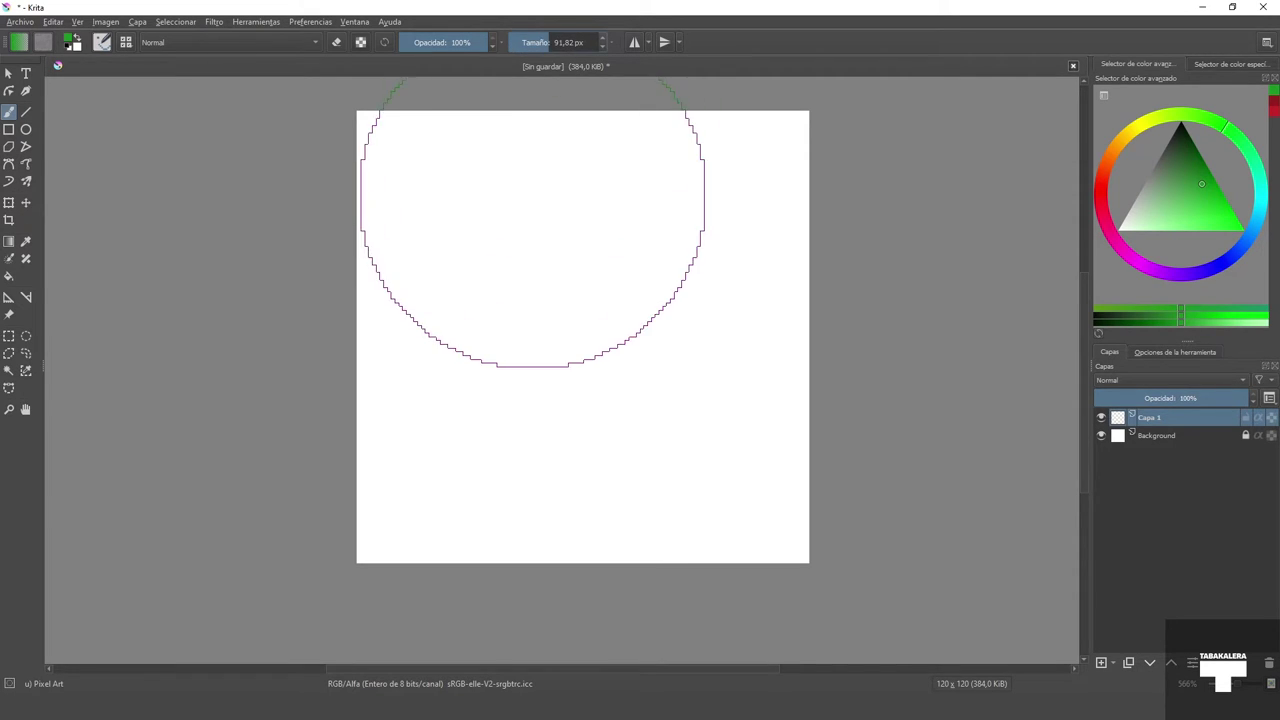
{"action": "left_click", "coordinate": [520, 42]}
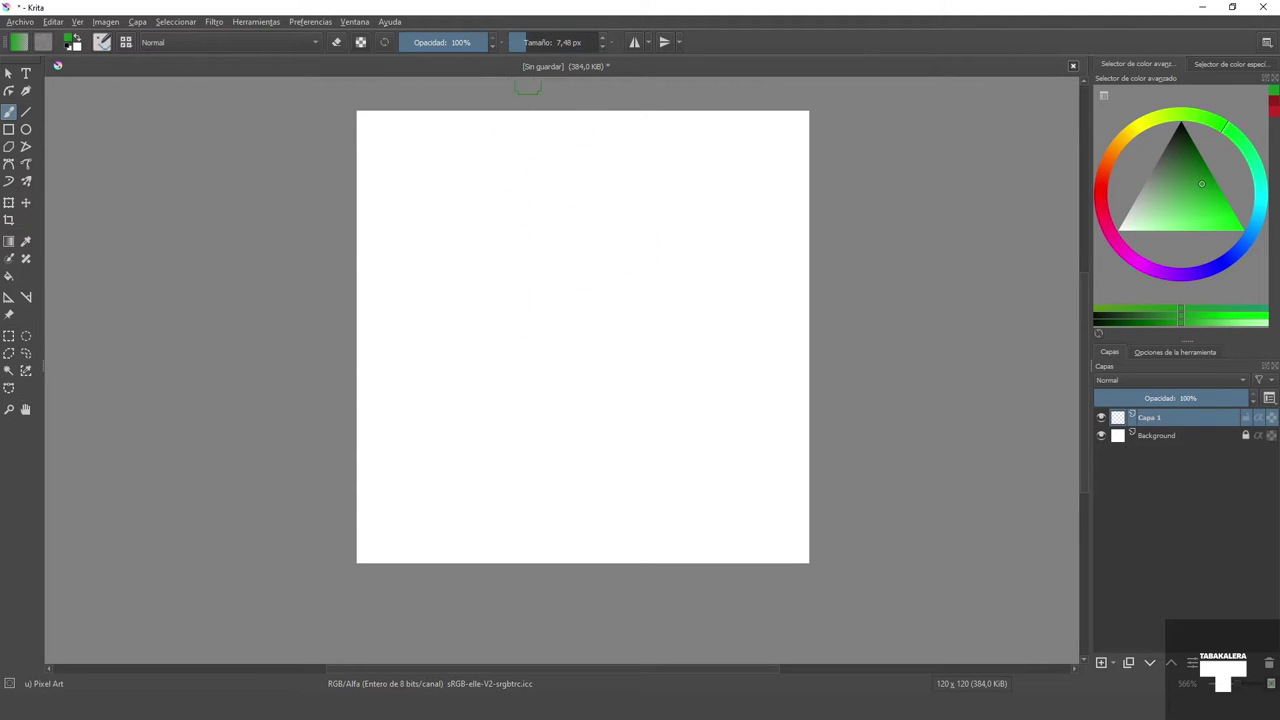
{"action": "left_click_drag", "start_coordinate": [517, 42], "coordinate": [513, 44]}
{"action": "scroll", "coordinate": [572, 253], "scroll_direction": "up", "scroll_amount": 1}
{"action": "scroll", "coordinate": [572, 254], "scroll_direction": "down", "scroll_amount": 1}
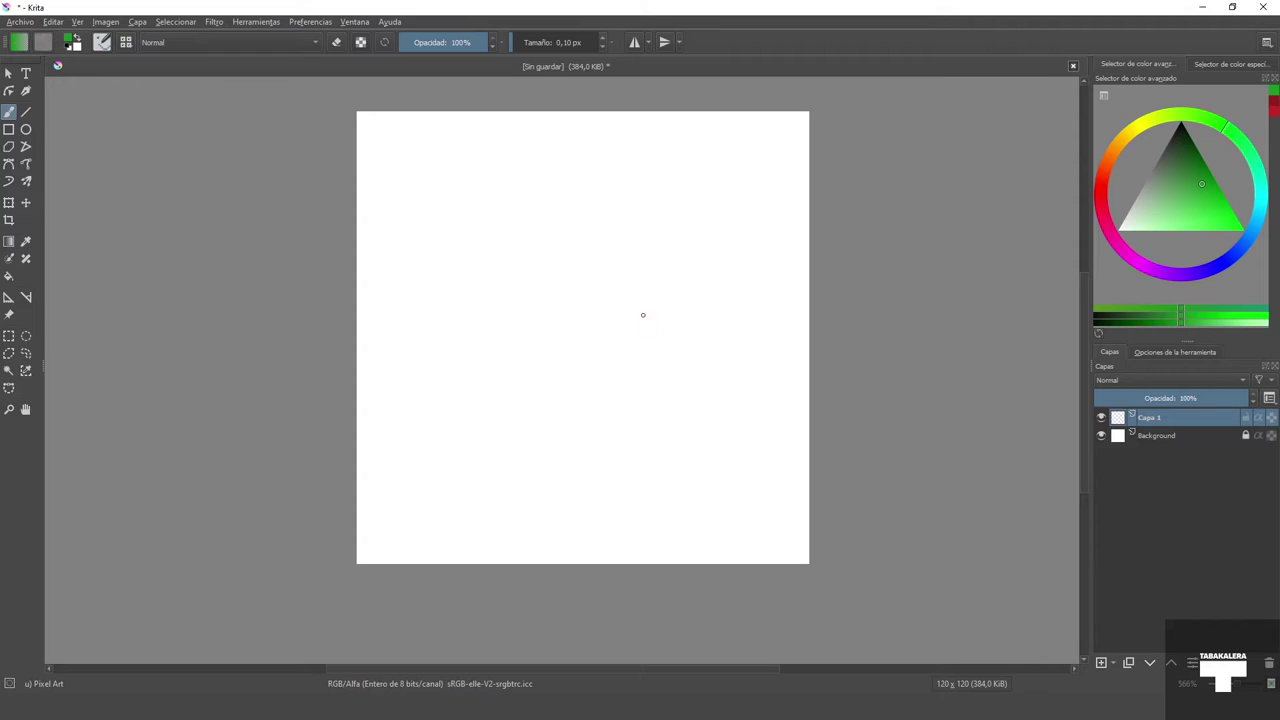
{"action": "left_click", "coordinate": [560, 45]}
Step: Change the foreground color to dark red and draw a looping head and neck outline with the 1 px Pixel Art brush
{"action": "scroll", "coordinate": [558, 309], "scroll_direction": "up", "scroll_amount": 2}
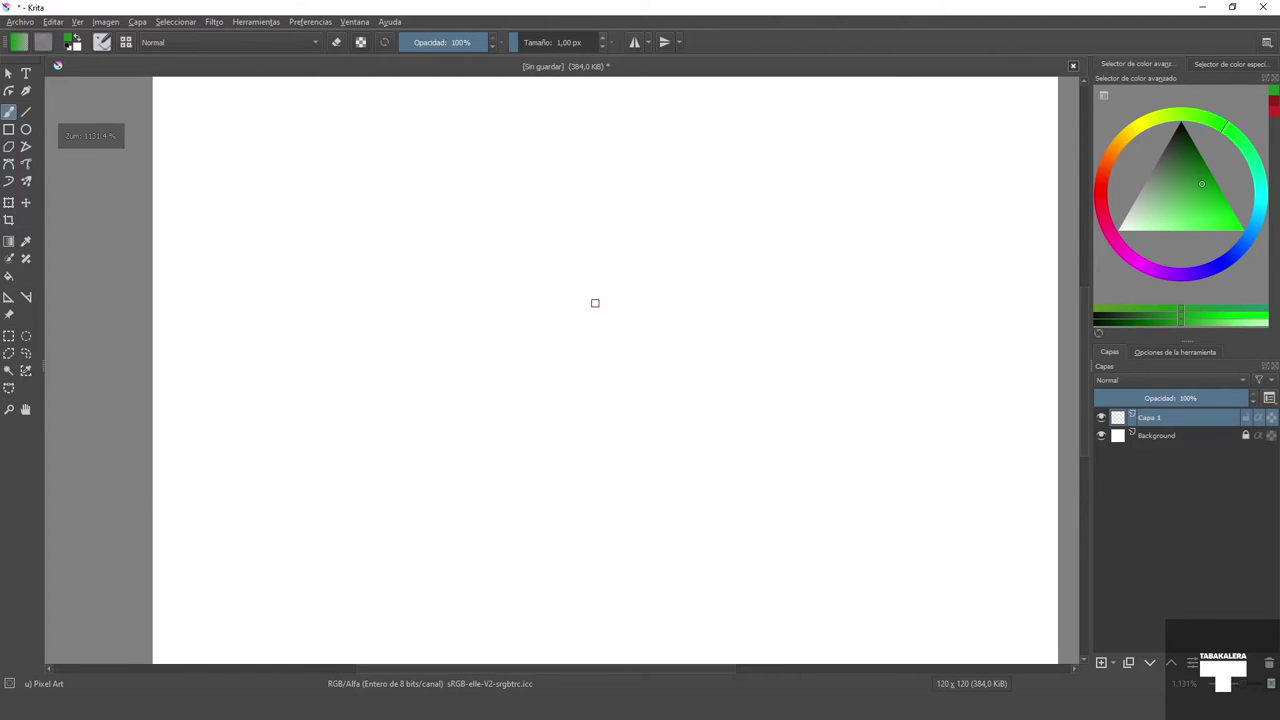
{"action": "scroll", "coordinate": [626, 312], "scroll_direction": "up", "scroll_amount": 1}
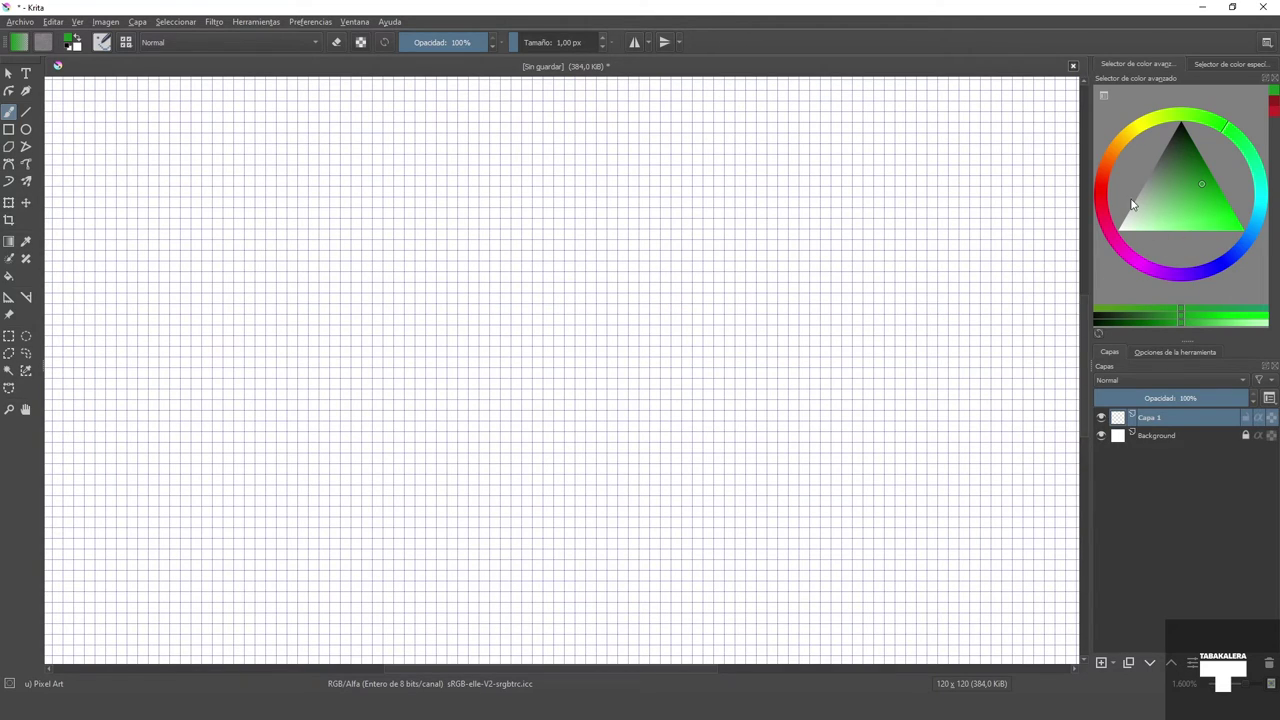
{"action": "left_click_drag", "start_coordinate": [1172, 267], "coordinate": [1106, 212]}
{"action": "left_click_drag", "start_coordinate": [1191, 194], "coordinate": [1202, 170]}
{"action": "left_click_drag", "start_coordinate": [557, 213], "coordinate": [607, 175]}
{"action": "mouse_move", "coordinate": [537, 233]}
{"action": "left_mouse_down"}
{"action": "mouse_move", "coordinate": [610, 161]}
{"action": "mouse_move", "coordinate": [661, 164]}
{"action": "mouse_move", "coordinate": [680, 194]}
{"action": "mouse_move", "coordinate": [686, 175]}
{"action": "mouse_move", "coordinate": [689, 223]}
{"action": "mouse_move", "coordinate": [699, 202]}
{"action": "mouse_move", "coordinate": [614, 156]}
{"action": "mouse_move", "coordinate": [522, 226]}
{"action": "mouse_move", "coordinate": [558, 186]}
{"action": "mouse_move", "coordinate": [685, 167]}
{"action": "mouse_move", "coordinate": [726, 222]}
{"action": "mouse_move", "coordinate": [727, 257]}
{"action": "mouse_move", "coordinate": [712, 206]}
{"action": "mouse_move", "coordinate": [722, 261]}
{"action": "mouse_move", "coordinate": [661, 279]}
{"action": "mouse_move", "coordinate": [632, 311]}
{"action": "mouse_move", "coordinate": [627, 366]}
{"action": "mouse_move", "coordinate": [613, 309]}
{"action": "mouse_move", "coordinate": [641, 285]}
{"action": "mouse_move", "coordinate": [599, 350]}
{"action": "mouse_move", "coordinate": [613, 387]}
{"action": "left_mouse_up"}
{"action": "mouse_move", "coordinate": [634, 277]}
{"action": "left_mouse_down"}
{"action": "mouse_move", "coordinate": [599, 360]}
{"action": "mouse_move", "coordinate": [606, 387]}
{"action": "mouse_move", "coordinate": [712, 376]}
{"action": "mouse_move", "coordinate": [624, 384]}
{"action": "mouse_move", "coordinate": [760, 351]}
{"action": "mouse_move", "coordinate": [753, 365]}
{"action": "mouse_move", "coordinate": [666, 423]}
{"action": "mouse_move", "coordinate": [583, 373]}
{"action": "mouse_move", "coordinate": [537, 259]}
{"action": "mouse_move", "coordinate": [527, 350]}
{"action": "left_mouse_up"}
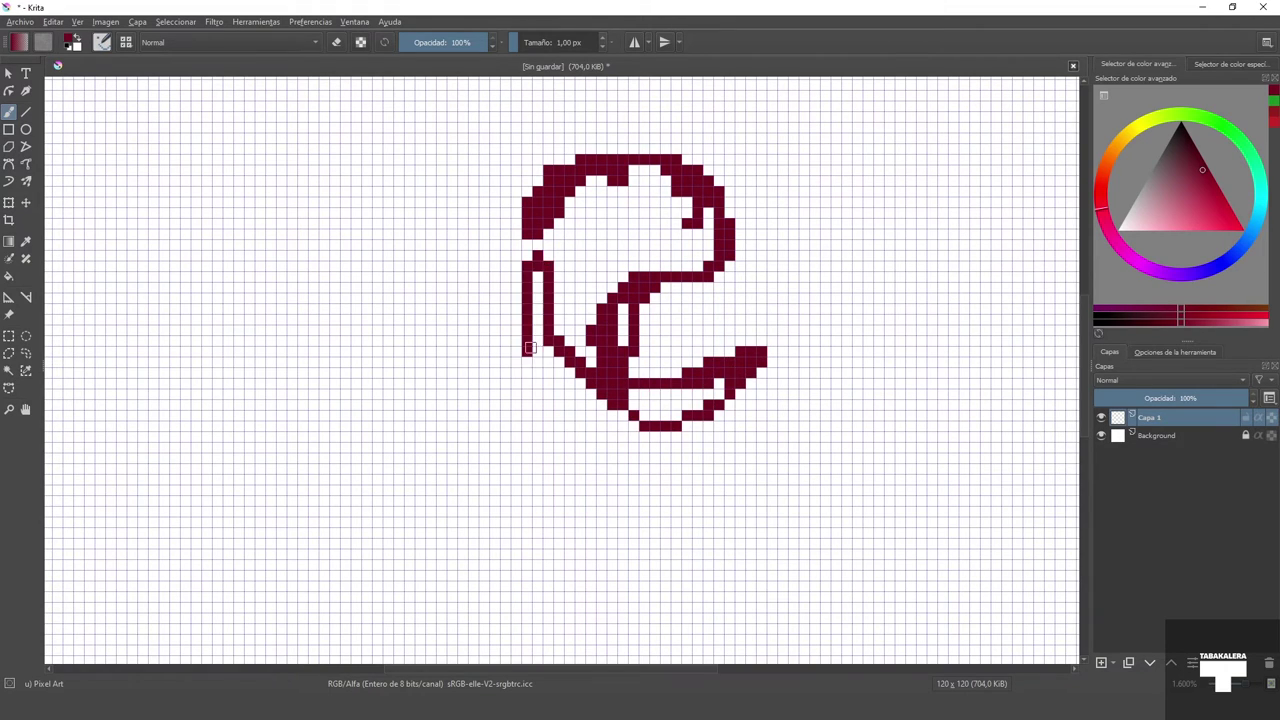
Step: Add a pointed shoulder and arm outline on the left of the dark red head shape and thicken its lower edge
{"action": "scroll", "coordinate": [527, 350], "scroll_direction": "down", "scroll_amount": 5}
{"action": "scroll", "coordinate": [571, 329], "scroll_direction": "up", "scroll_amount": 4}
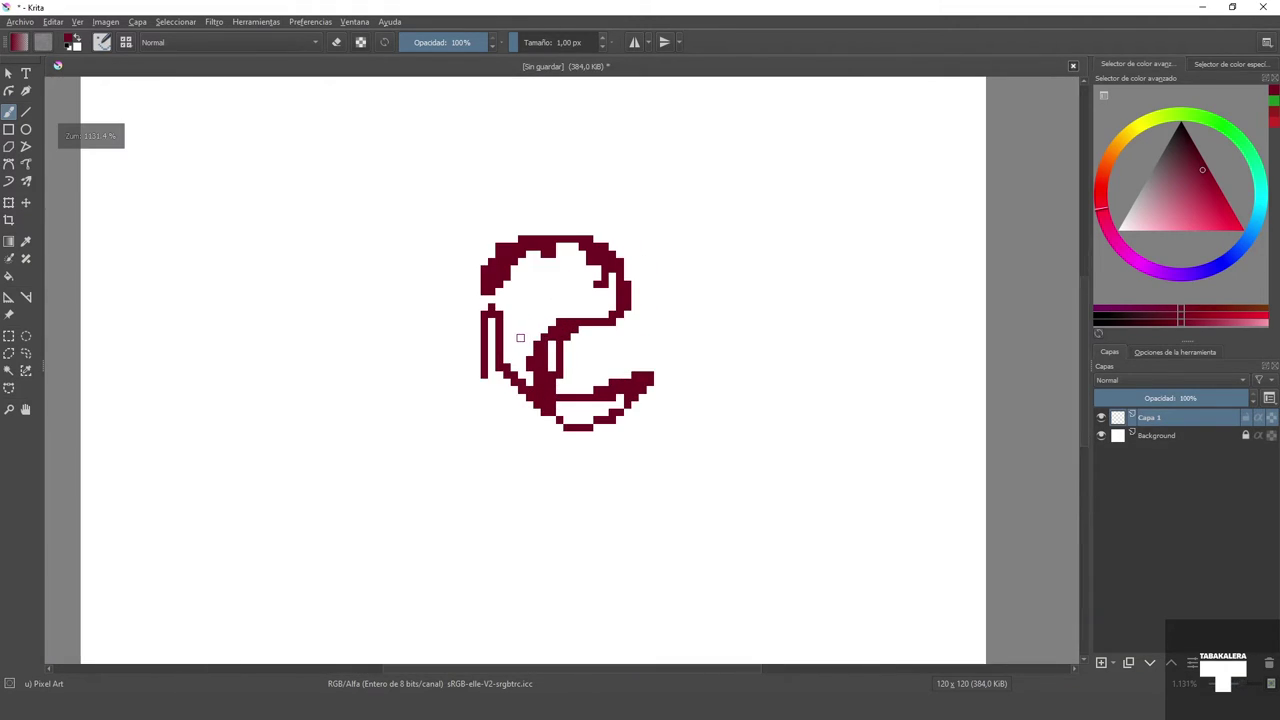
{"action": "mouse_move", "coordinate": [545, 219]}
{"action": "left_mouse_down"}
{"action": "mouse_move", "coordinate": [544, 251]}
{"action": "mouse_move", "coordinate": [654, 320]}
{"action": "mouse_move", "coordinate": [571, 304]}
{"action": "mouse_move", "coordinate": [536, 251]}
{"action": "mouse_move", "coordinate": [473, 299]}
{"action": "mouse_move", "coordinate": [591, 318]}
{"action": "left_mouse_up"}
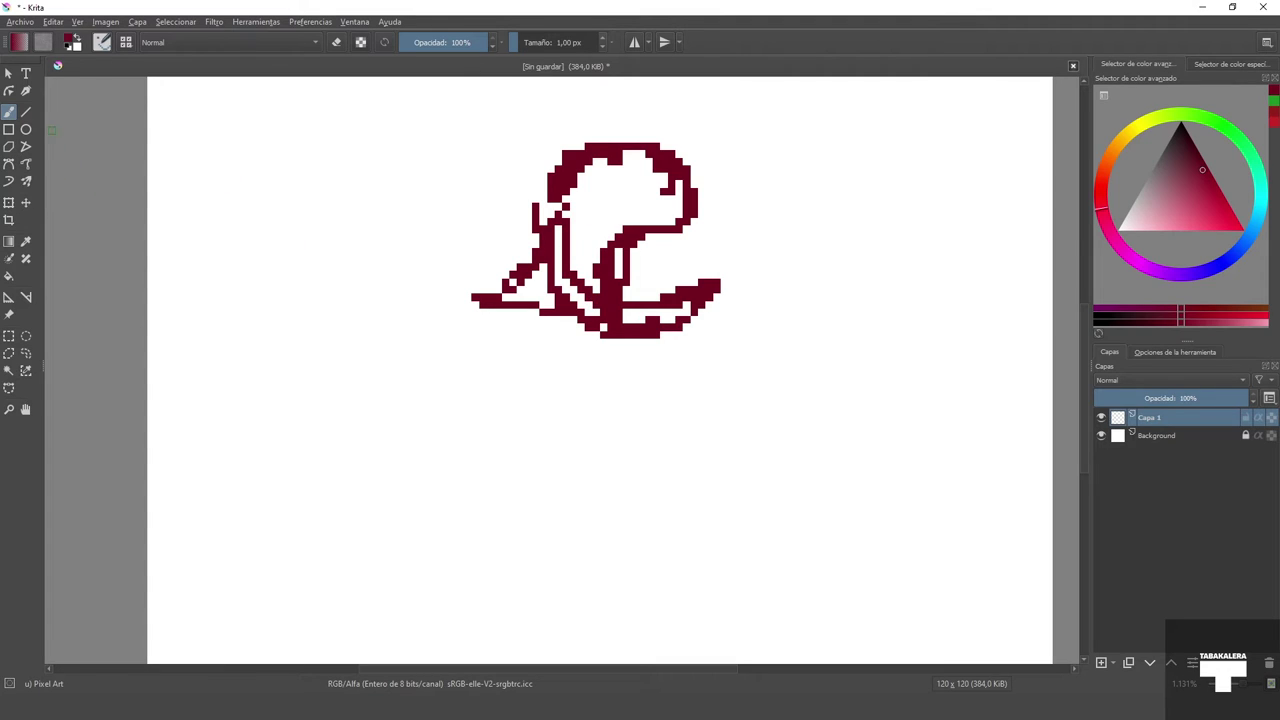
Step: Set the brush size to 2 px, paint the head and shoulder solid, and outline a rounded torso below them
{"action": "mouse_move", "coordinate": [530, 42]}
{"action": "left_mouse_down"}
{"action": "mouse_move", "coordinate": [548, 44]}
{"action": "mouse_move", "coordinate": [535, 60]}
{"action": "left_mouse_up"}
{"action": "left_click", "coordinate": [538, 46]}
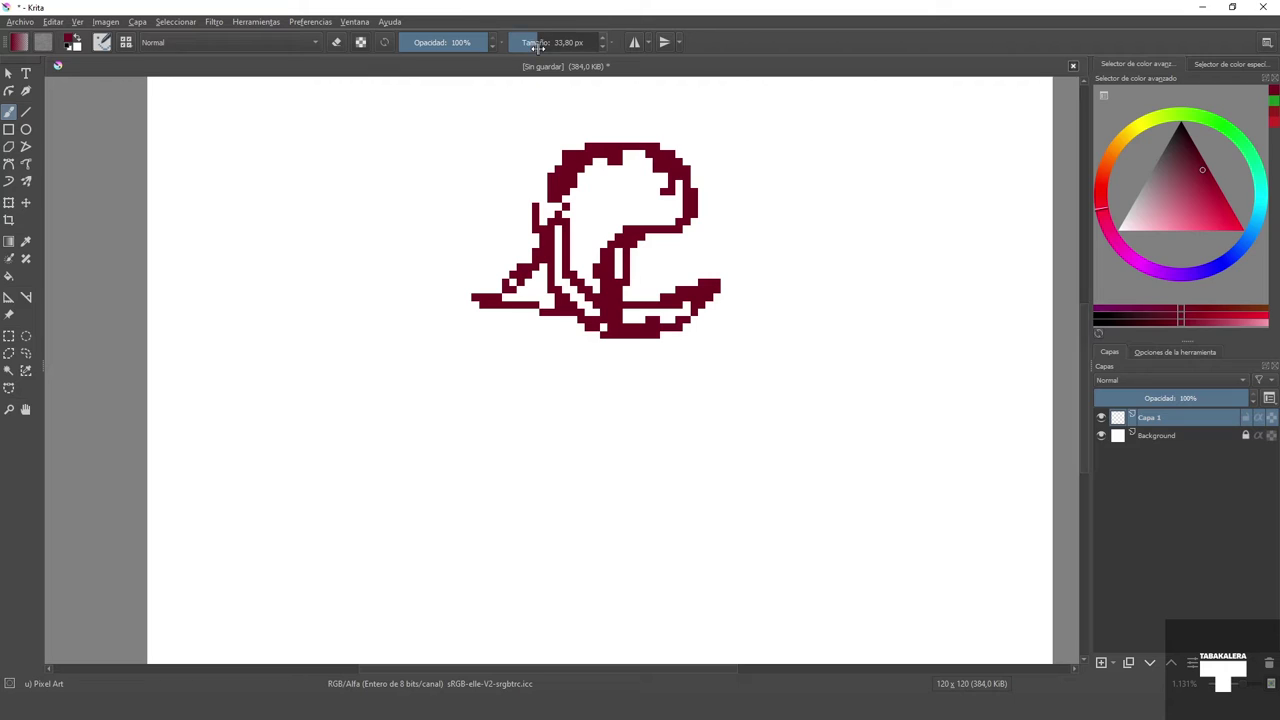
{"action": "type", "text": "2"}
{"action": "key", "text": "Return"}
{"action": "left_click", "coordinate": [584, 190]}
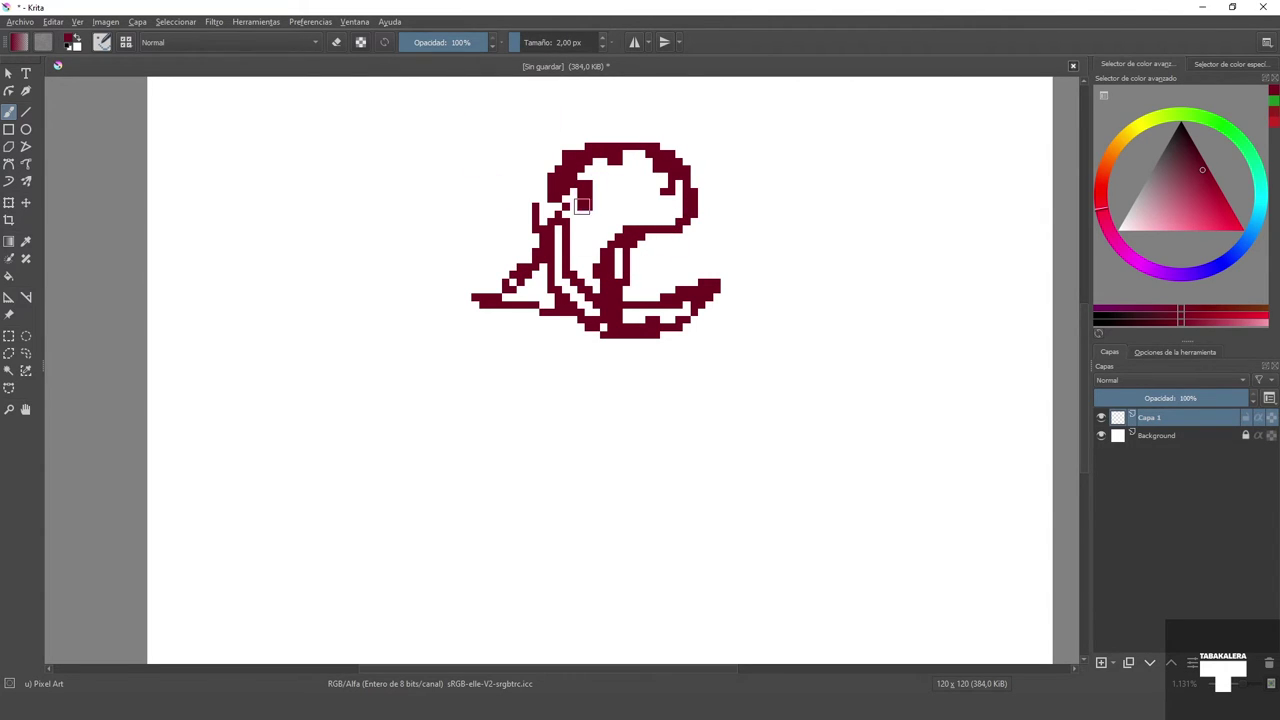
{"action": "mouse_move", "coordinate": [582, 205]}
{"action": "left_mouse_down"}
{"action": "mouse_move", "coordinate": [620, 211]}
{"action": "mouse_move", "coordinate": [663, 217]}
{"action": "mouse_move", "coordinate": [676, 192]}
{"action": "mouse_move", "coordinate": [651, 172]}
{"action": "mouse_move", "coordinate": [603, 208]}
{"action": "mouse_move", "coordinate": [635, 157]}
{"action": "mouse_move", "coordinate": [588, 180]}
{"action": "mouse_move", "coordinate": [604, 171]}
{"action": "mouse_move", "coordinate": [655, 191]}
{"action": "mouse_move", "coordinate": [652, 173]}
{"action": "mouse_move", "coordinate": [633, 193]}
{"action": "mouse_move", "coordinate": [653, 162]}
{"action": "mouse_move", "coordinate": [591, 226]}
{"action": "mouse_move", "coordinate": [582, 192]}
{"action": "mouse_move", "coordinate": [568, 253]}
{"action": "mouse_move", "coordinate": [572, 195]}
{"action": "mouse_move", "coordinate": [548, 207]}
{"action": "mouse_move", "coordinate": [537, 282]}
{"action": "mouse_move", "coordinate": [553, 315]}
{"action": "mouse_move", "coordinate": [532, 286]}
{"action": "mouse_move", "coordinate": [504, 302]}
{"action": "mouse_move", "coordinate": [529, 257]}
{"action": "mouse_move", "coordinate": [489, 299]}
{"action": "mouse_move", "coordinate": [580, 328]}
{"action": "mouse_move", "coordinate": [693, 322]}
{"action": "mouse_move", "coordinate": [607, 341]}
{"action": "mouse_move", "coordinate": [506, 314]}
{"action": "mouse_move", "coordinate": [538, 415]}
{"action": "mouse_move", "coordinate": [531, 445]}
{"action": "left_mouse_up"}
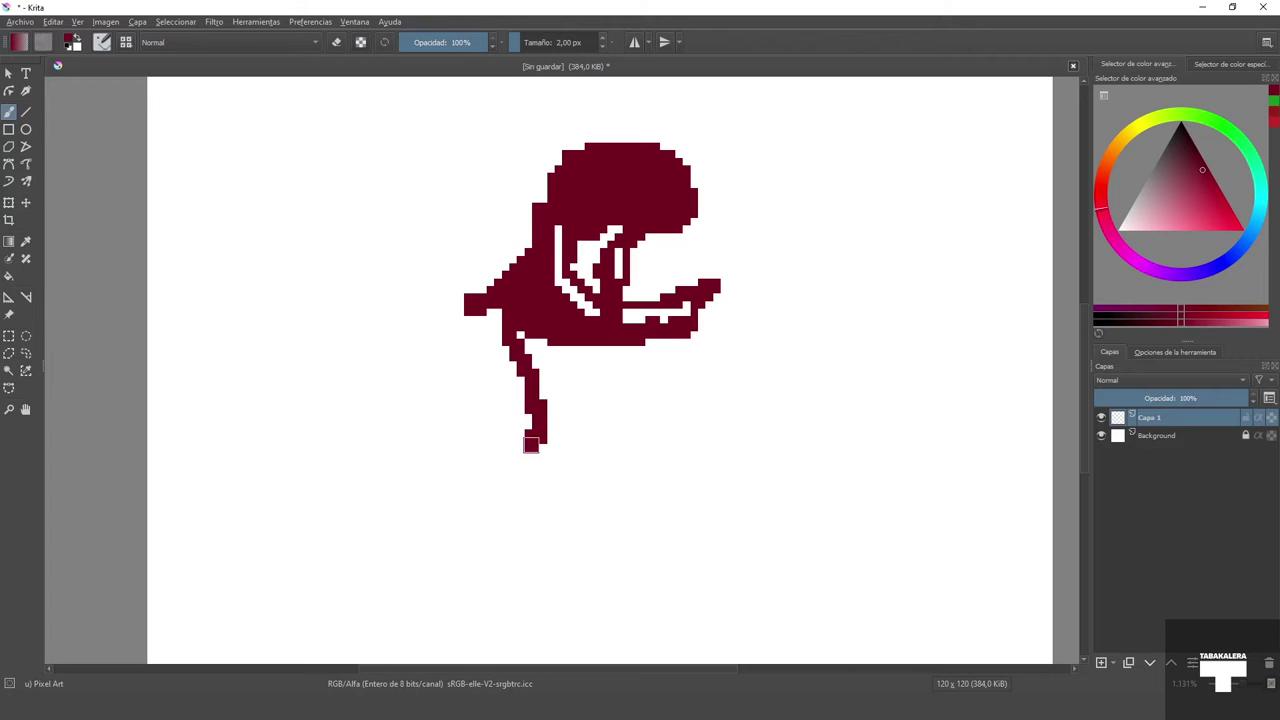
{"action": "mouse_move", "coordinate": [520, 345]}
{"action": "left_mouse_down"}
{"action": "mouse_move", "coordinate": [514, 462]}
{"action": "mouse_move", "coordinate": [549, 497]}
{"action": "mouse_move", "coordinate": [628, 502]}
{"action": "mouse_move", "coordinate": [663, 455]}
{"action": "mouse_move", "coordinate": [637, 347]}
{"action": "mouse_move", "coordinate": [659, 340]}
{"action": "mouse_move", "coordinate": [678, 380]}
{"action": "mouse_move", "coordinate": [628, 475]}
{"action": "mouse_move", "coordinate": [567, 478]}
{"action": "mouse_move", "coordinate": [503, 418]}
{"action": "mouse_move", "coordinate": [538, 351]}
{"action": "mouse_move", "coordinate": [492, 454]}
{"action": "mouse_move", "coordinate": [601, 485]}
{"action": "mouse_move", "coordinate": [570, 492]}
{"action": "left_mouse_up"}
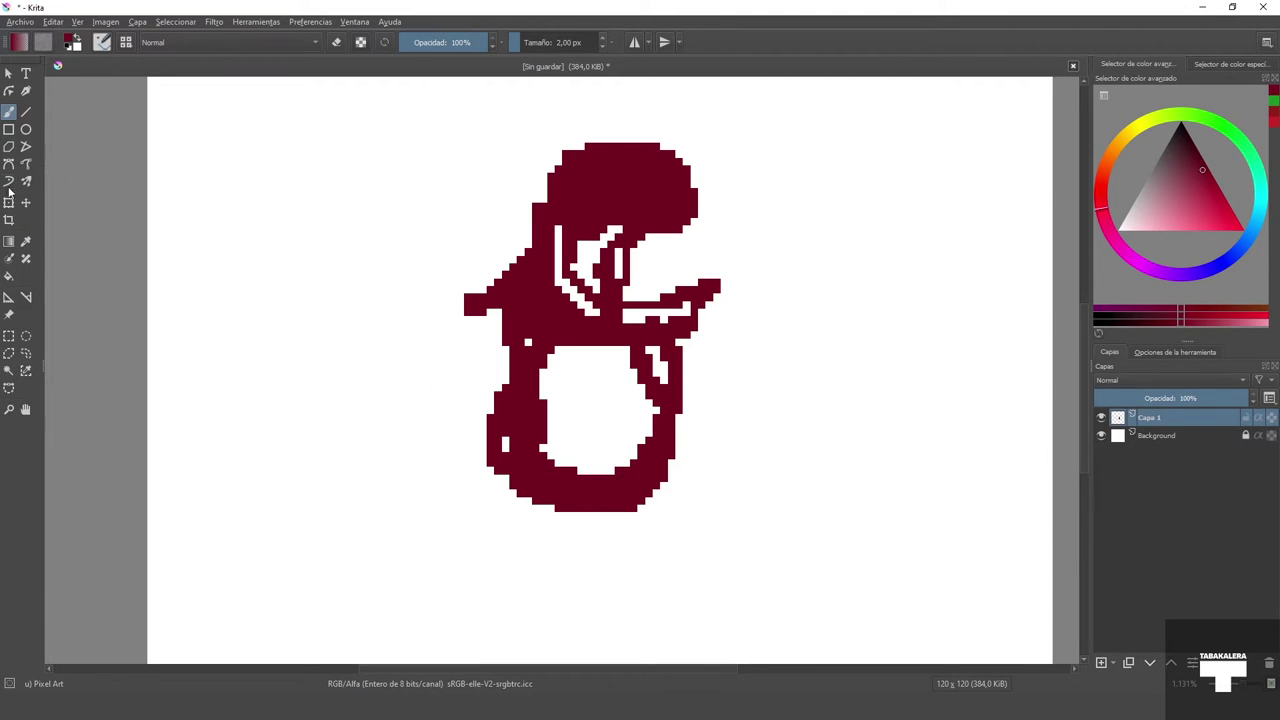
Step: Fill the torso with dark red using the Fill tool and brush over the small white gaps left in it
{"action": "left_click", "coordinate": [9, 276]}
{"action": "left_click", "coordinate": [615, 388]}
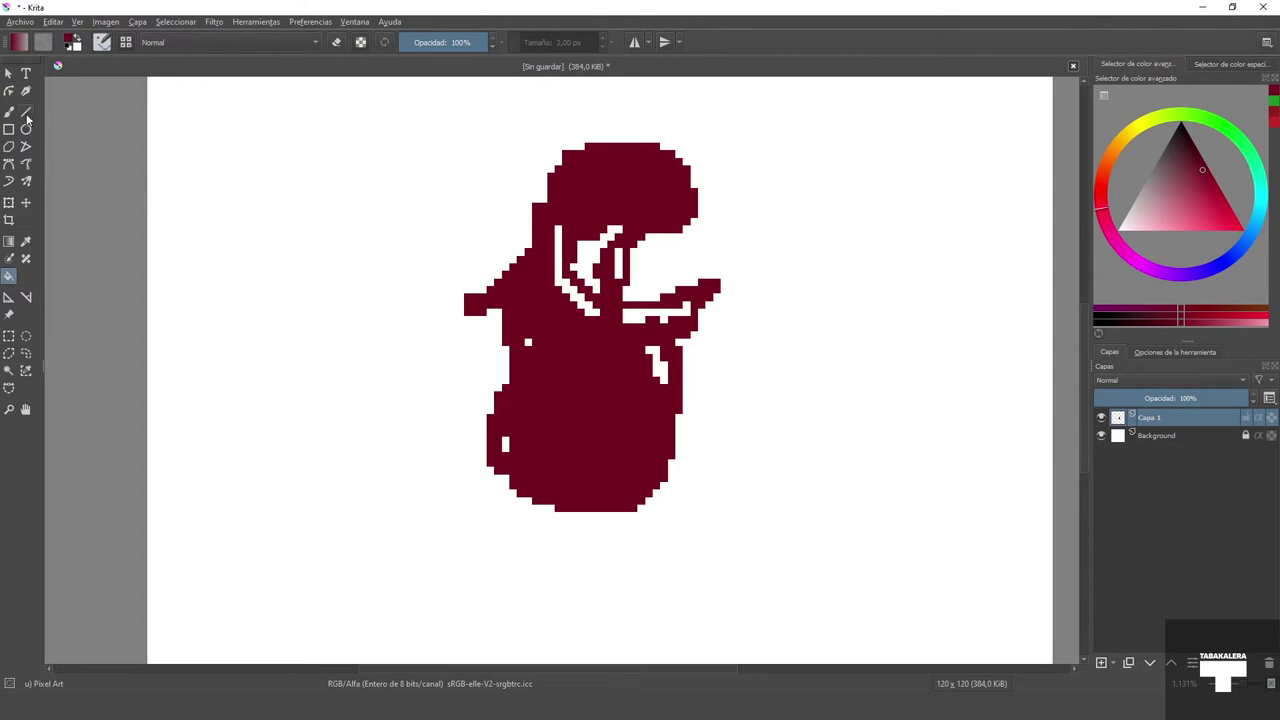
{"action": "left_click", "coordinate": [9, 112]}
{"action": "left_click", "coordinate": [528, 344]}
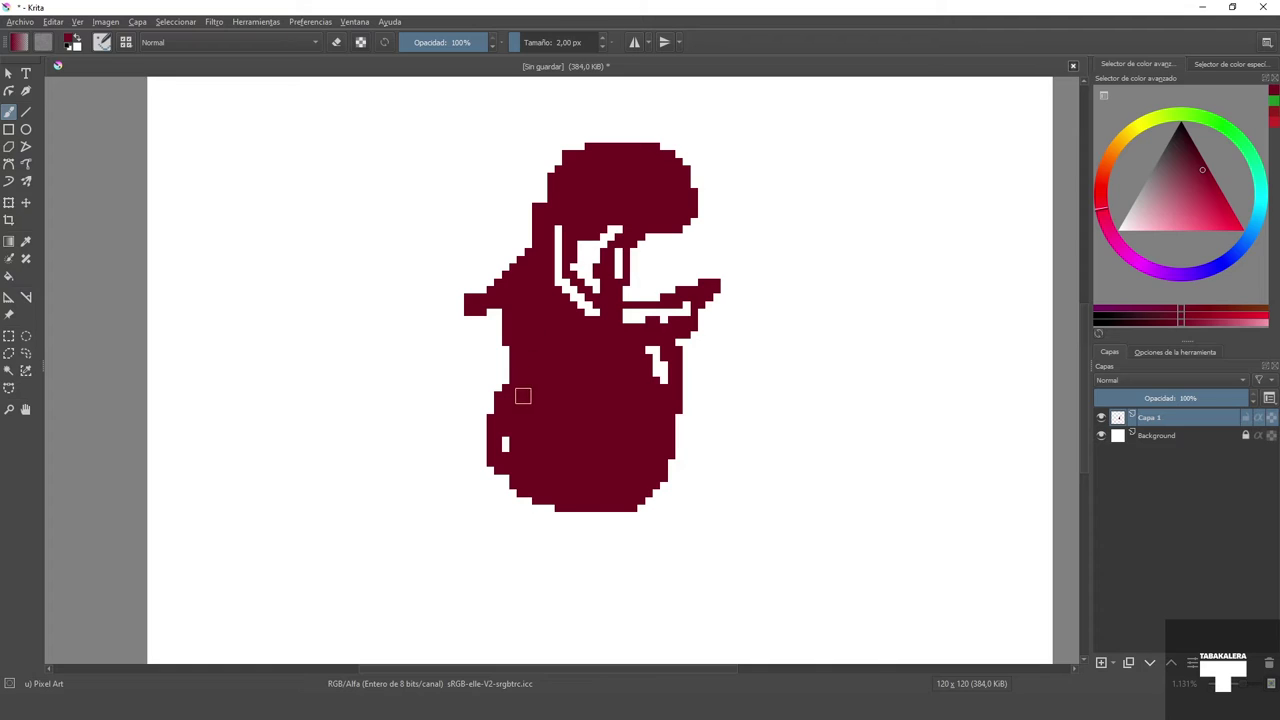
{"action": "left_click", "coordinate": [505, 443]}
{"action": "left_click_drag", "start_coordinate": [648, 360], "coordinate": [660, 384]}
Step: Reposition the dark red figure near the middle of the canvas with the Move tool
{"action": "left_click", "coordinate": [26, 203]}
{"action": "mouse_move", "coordinate": [625, 378]}
{"action": "left_mouse_down"}
{"action": "mouse_move", "coordinate": [580, 383]}
{"action": "mouse_move", "coordinate": [664, 409]}
{"action": "left_mouse_up"}
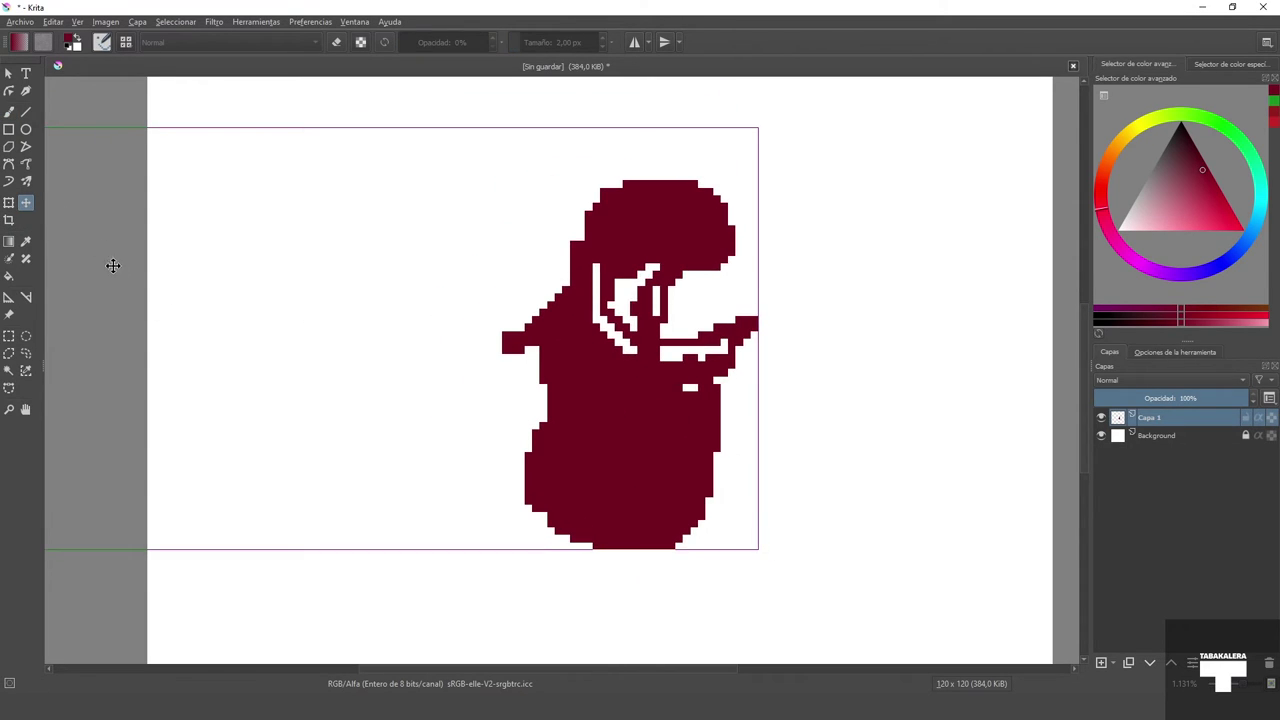
{"action": "key", "text": "b"}
{"action": "scroll", "coordinate": [605, 337], "scroll_direction": "down", "scroll_amount": 4}
{"action": "scroll", "coordinate": [617, 354], "scroll_direction": "up", "scroll_amount": 2}
{"action": "mouse_move", "coordinate": [568, 276]}
{"action": "left_mouse_down"}
{"action": "mouse_move", "coordinate": [552, 325]}
{"action": "mouse_move", "coordinate": [567, 316]}
{"action": "left_mouse_up"}
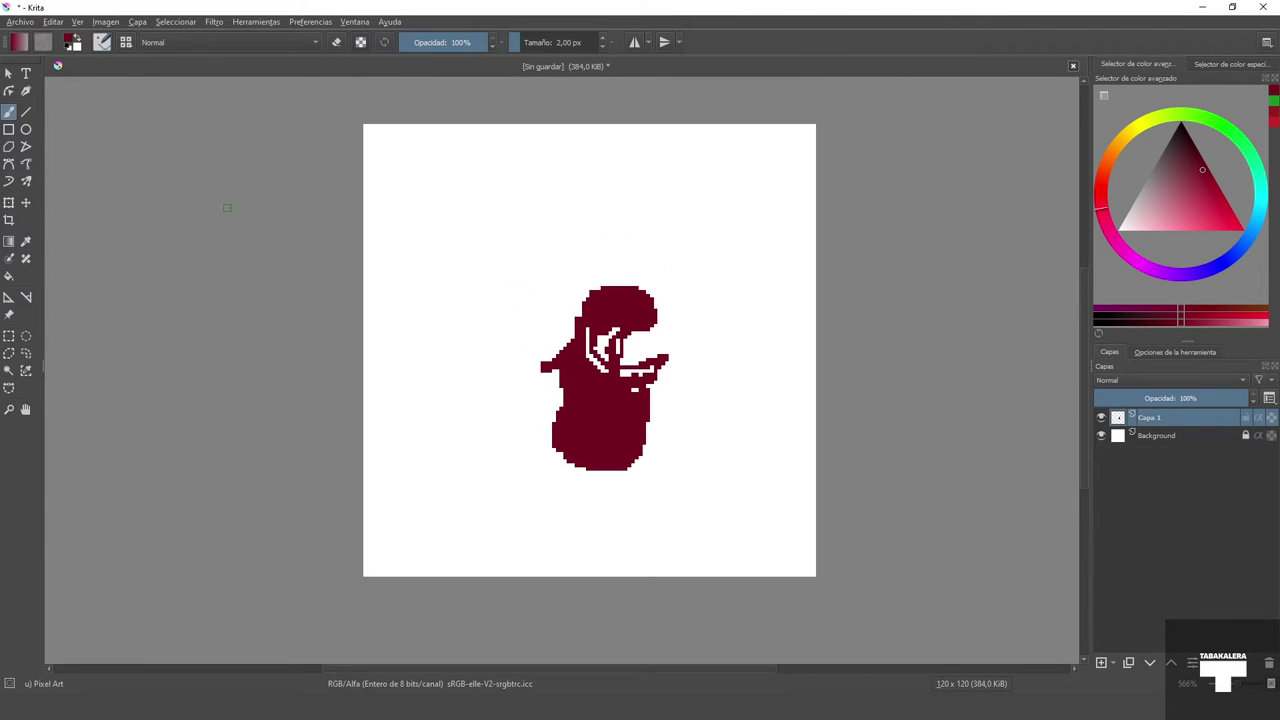
{"action": "left_click", "coordinate": [26, 203]}
{"action": "left_click_drag", "start_coordinate": [610, 396], "coordinate": [606, 358]}
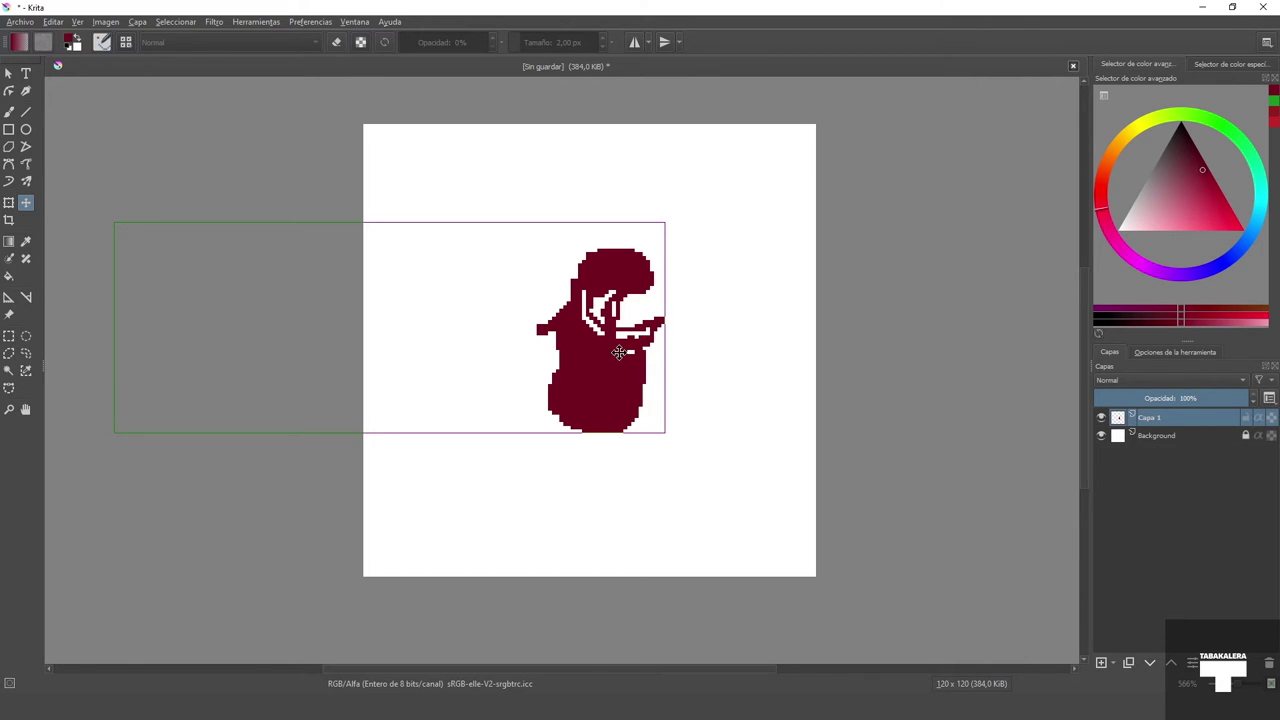
{"action": "left_click_drag", "start_coordinate": [620, 352], "coordinate": [609, 352]}
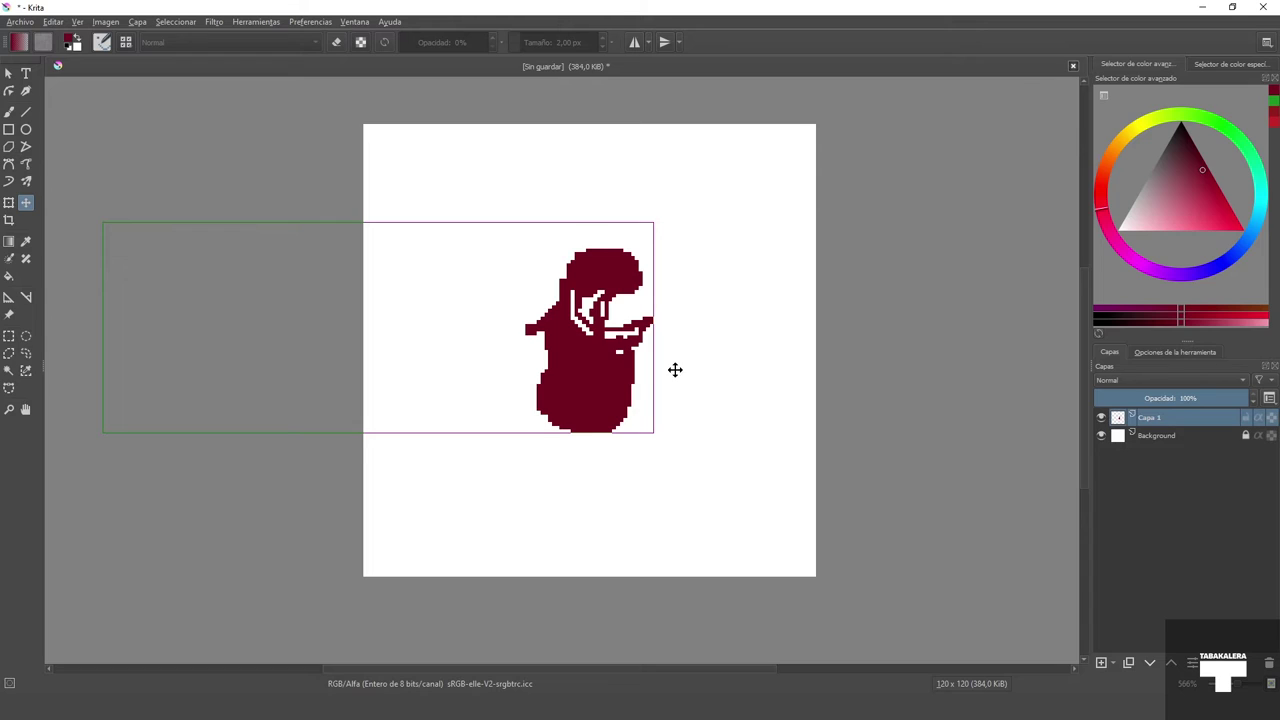
Step: Extend the figure's left arm downward and paint a small stub of a second hand on its right side
{"action": "scroll", "coordinate": [674, 366], "scroll_direction": "up", "scroll_amount": 1}
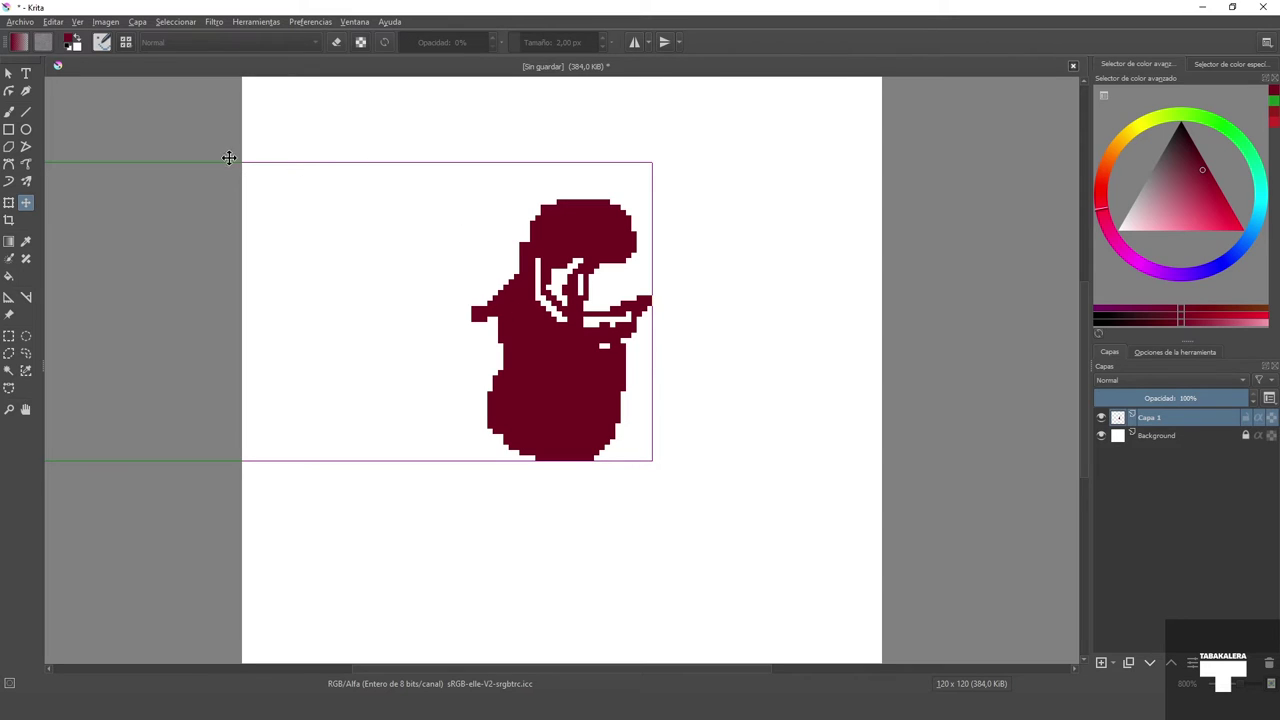
{"action": "left_click", "coordinate": [9, 111]}
{"action": "left_click_drag", "start_coordinate": [512, 328], "coordinate": [472, 318]}
{"action": "left_click_drag", "start_coordinate": [640, 340], "coordinate": [626, 370]}
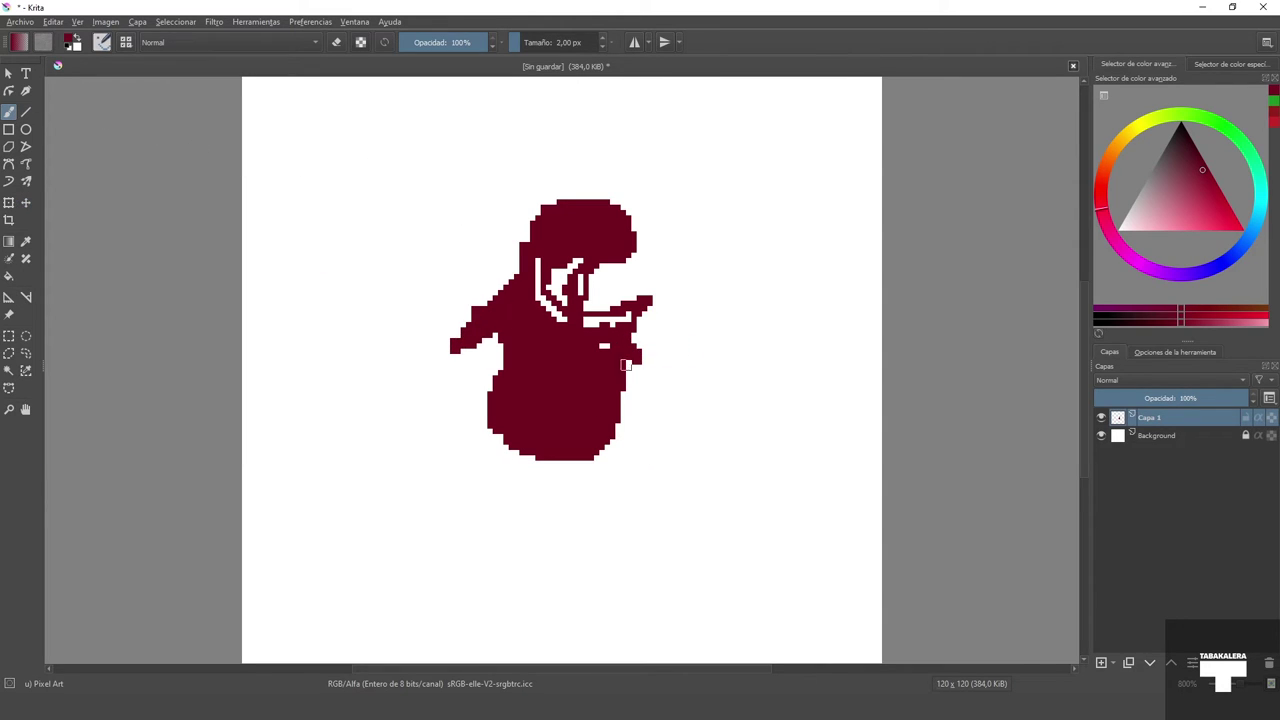
Step: Paint over the white gaps in the face and draw two bent legs with feet in a wide stance
{"action": "key", "text": "minus"}
{"action": "left_click_drag", "start_coordinate": [560, 290], "coordinate": [570, 312]}
{"action": "mouse_move", "coordinate": [580, 437]}
{"action": "left_mouse_down"}
{"action": "mouse_move", "coordinate": [541, 420]}
{"action": "mouse_move", "coordinate": [498, 452]}
{"action": "left_mouse_up"}
{"action": "left_click_drag", "start_coordinate": [600, 450], "coordinate": [630, 490]}
{"action": "mouse_move", "coordinate": [508, 450]}
{"action": "left_mouse_down"}
{"action": "mouse_move", "coordinate": [480, 480]}
{"action": "mouse_move", "coordinate": [524, 482]}
{"action": "left_mouse_up"}
{"action": "left_click_drag", "start_coordinate": [610, 480], "coordinate": [627, 488]}
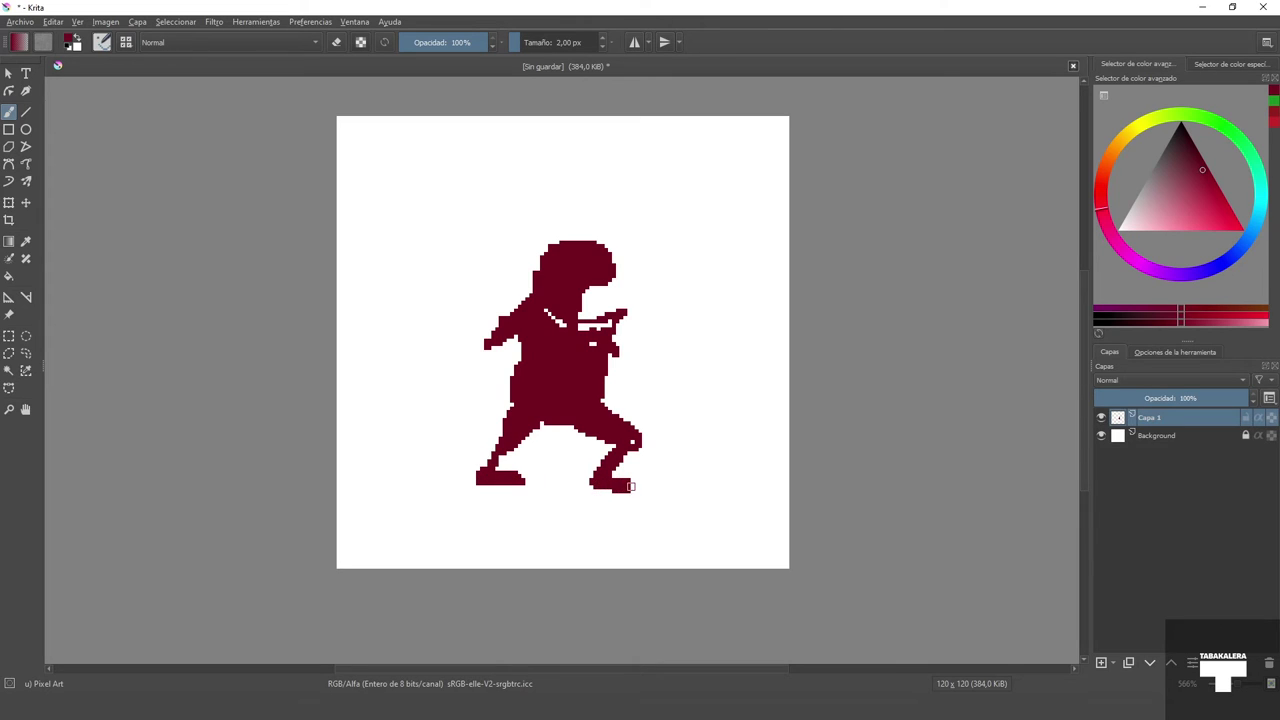
Step: Check the image's dimensions and resolution in the image properties, and close them without changes
{"action": "scroll", "coordinate": [589, 358], "scroll_direction": "up", "scroll_amount": 1}
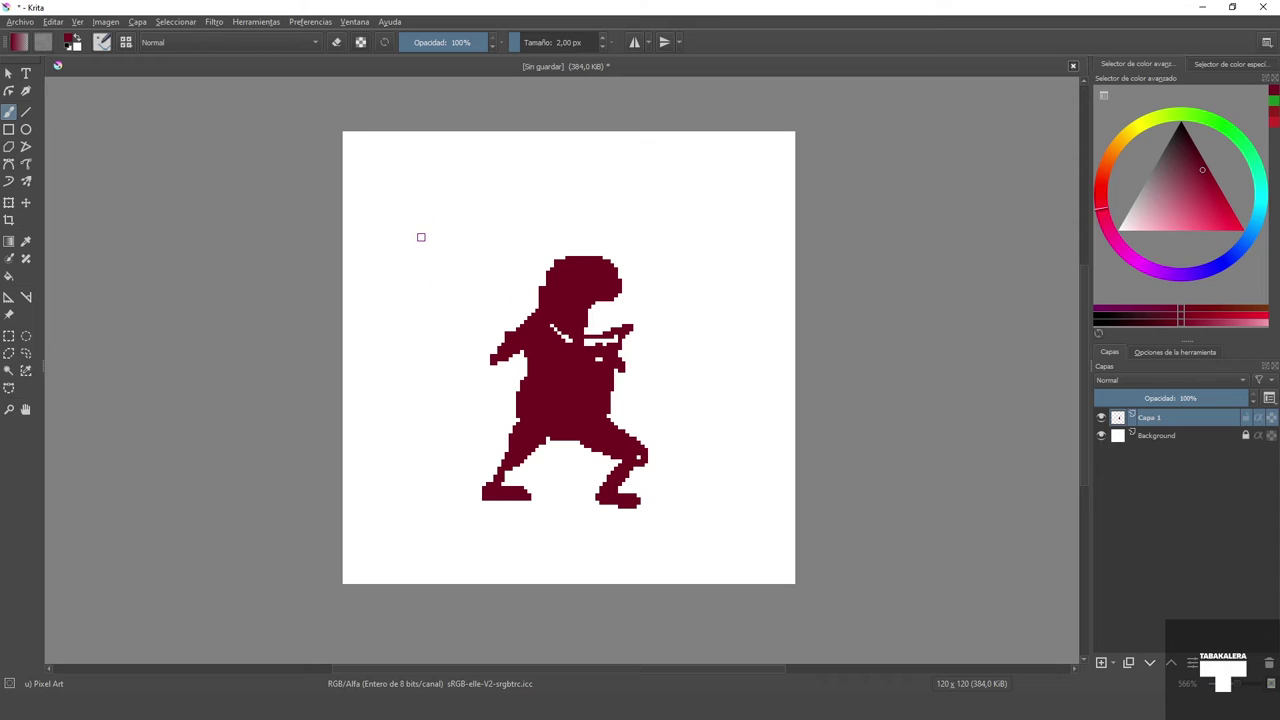
{"action": "left_click", "coordinate": [108, 24]}
{"action": "left_click", "coordinate": [131, 36]}
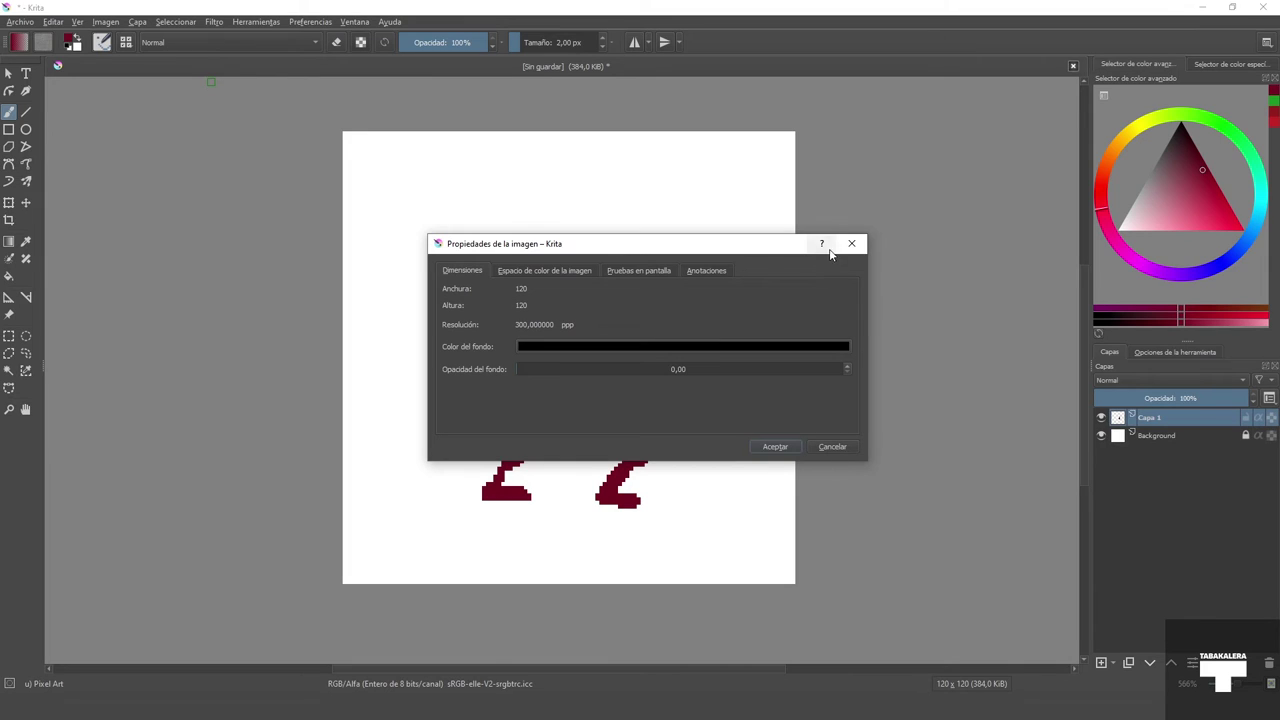
{"action": "left_click", "coordinate": [832, 446]}
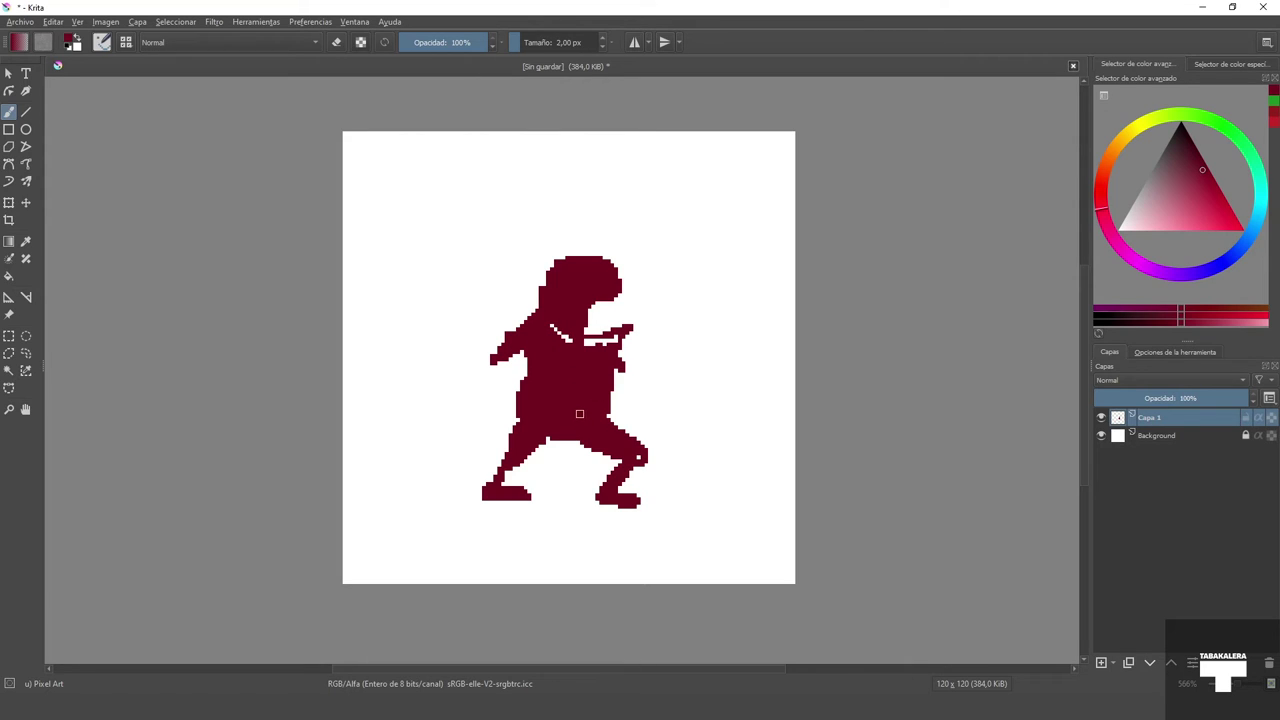
Step: Thicken the figure's legs and feet, and undo the straight line added at the end of the left arm
{"action": "mouse_move", "coordinate": [540, 466]}
{"action": "left_mouse_down"}
{"action": "mouse_move", "coordinate": [556, 500]}
{"action": "mouse_move", "coordinate": [614, 488]}
{"action": "mouse_move", "coordinate": [586, 459]}
{"action": "mouse_move", "coordinate": [588, 438]}
{"action": "mouse_move", "coordinate": [644, 411]}
{"action": "left_mouse_up"}
{"action": "key", "text": "v"}
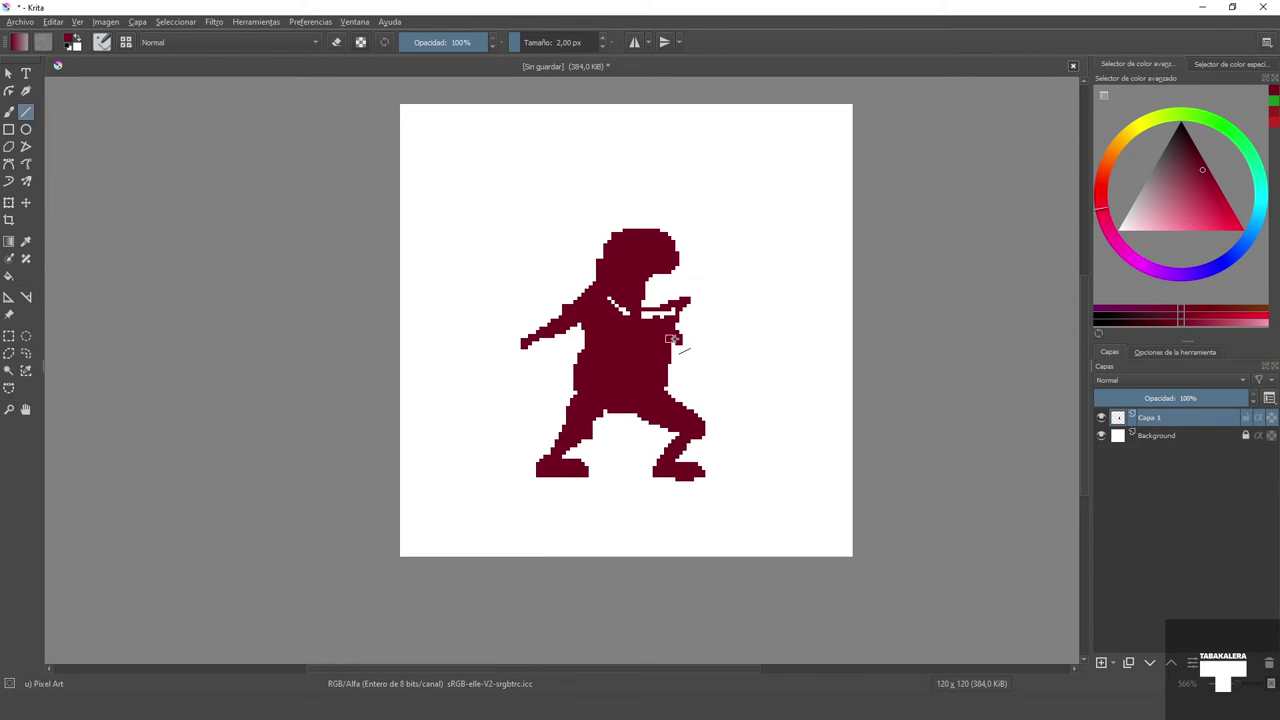
{"action": "key", "text": "ctrl+z"}
{"action": "left_click_drag", "start_coordinate": [567, 326], "coordinate": [572, 322]}
{"action": "key", "text": "b"}
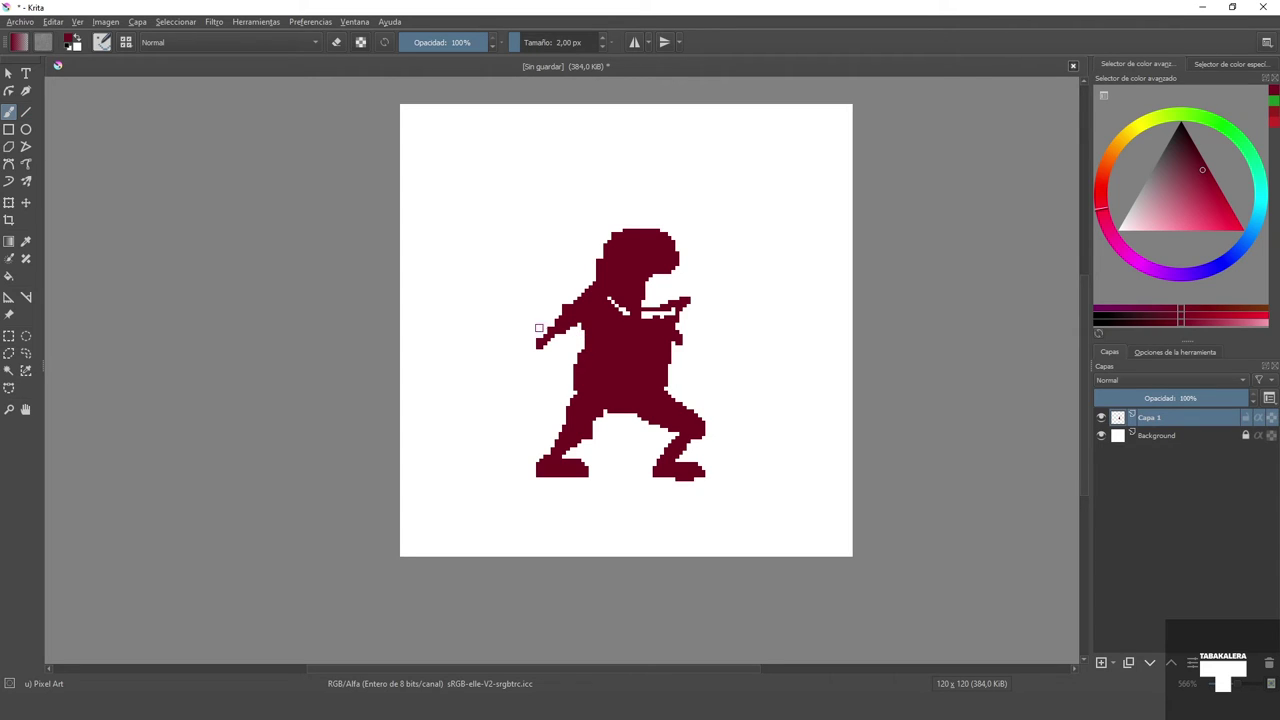
{"action": "left_click", "coordinate": [27, 247]}
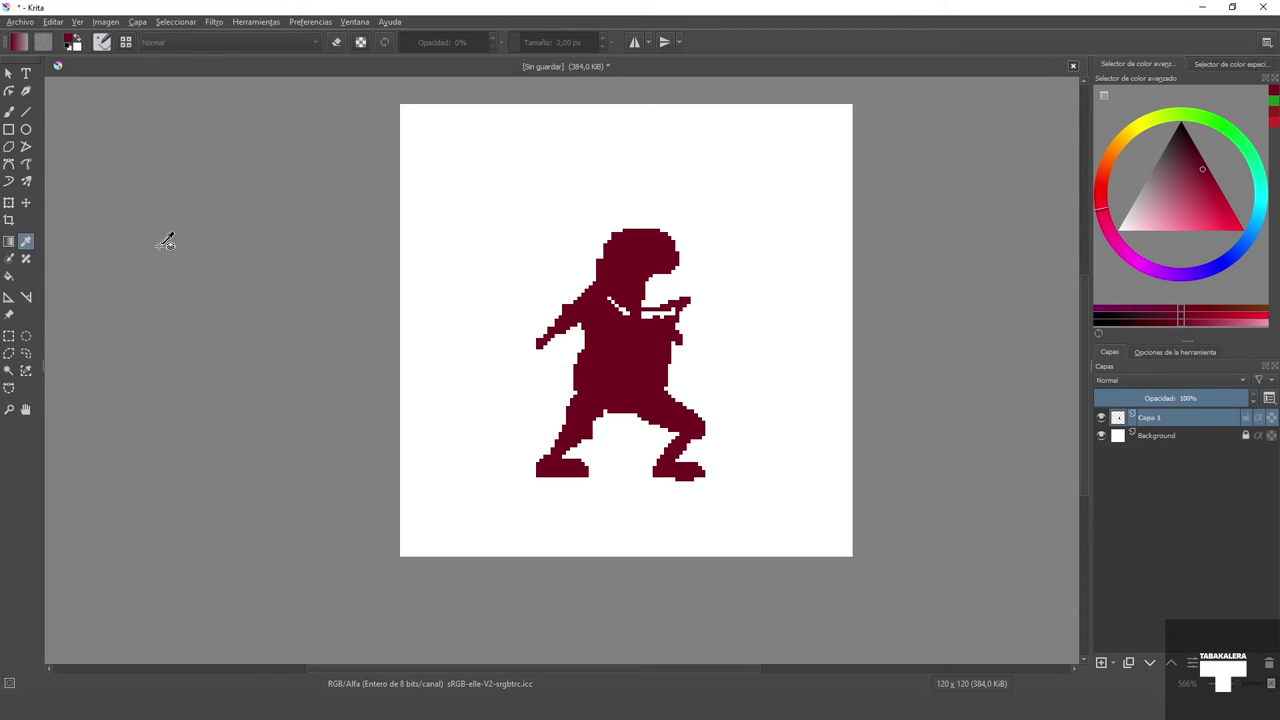
{"action": "key", "text": "b"}
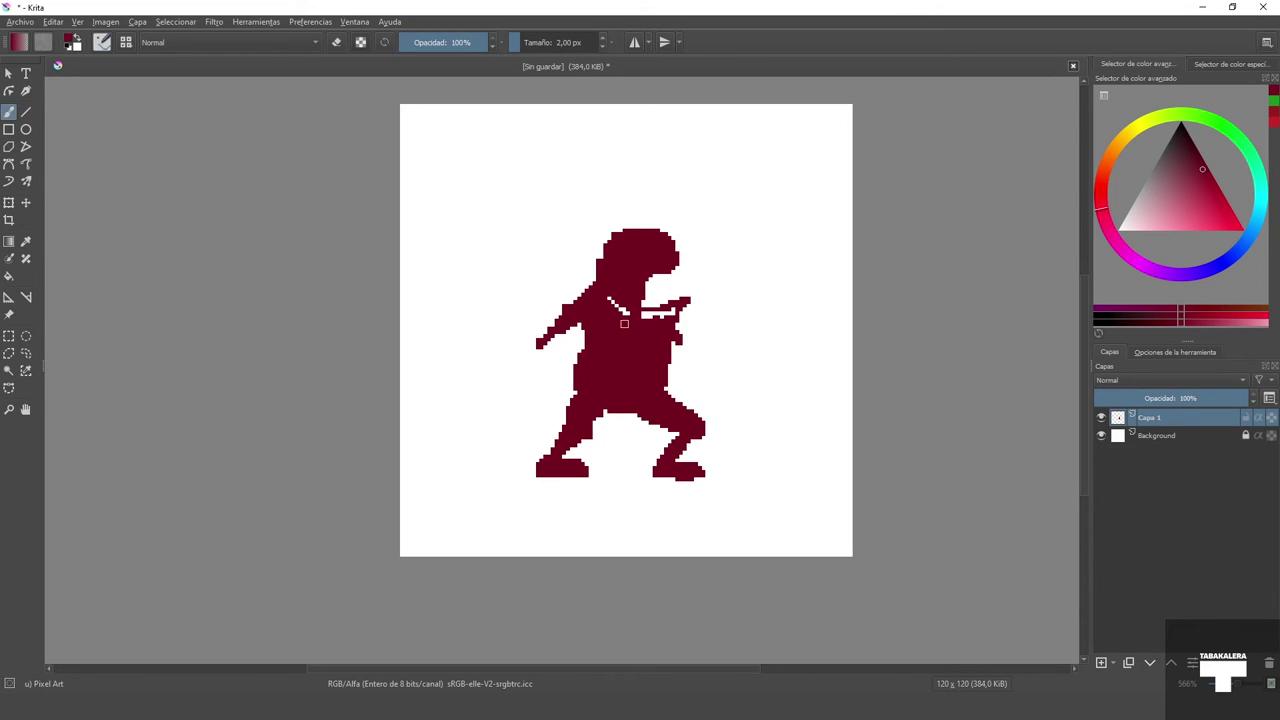
{"action": "scroll", "coordinate": [630, 340], "scroll_direction": "up", "scroll_amount": 3}
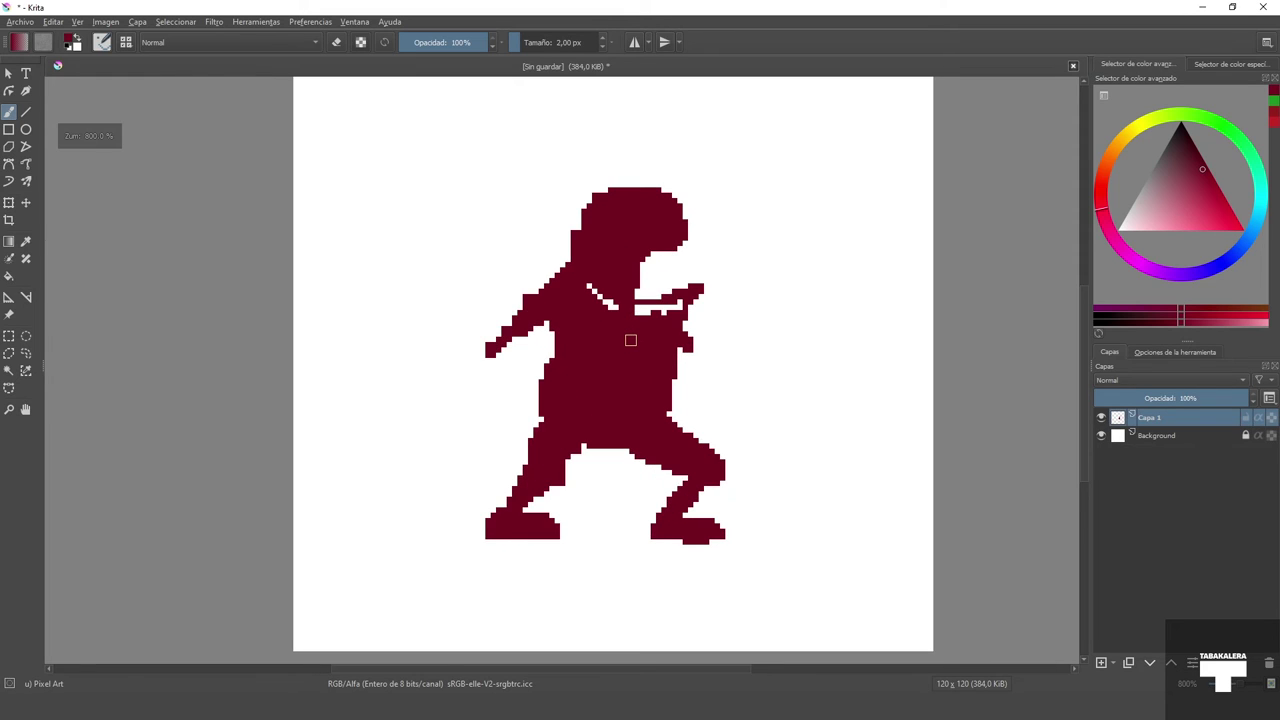
{"action": "scroll", "coordinate": [555, 303], "scroll_direction": "down", "scroll_amount": 1}
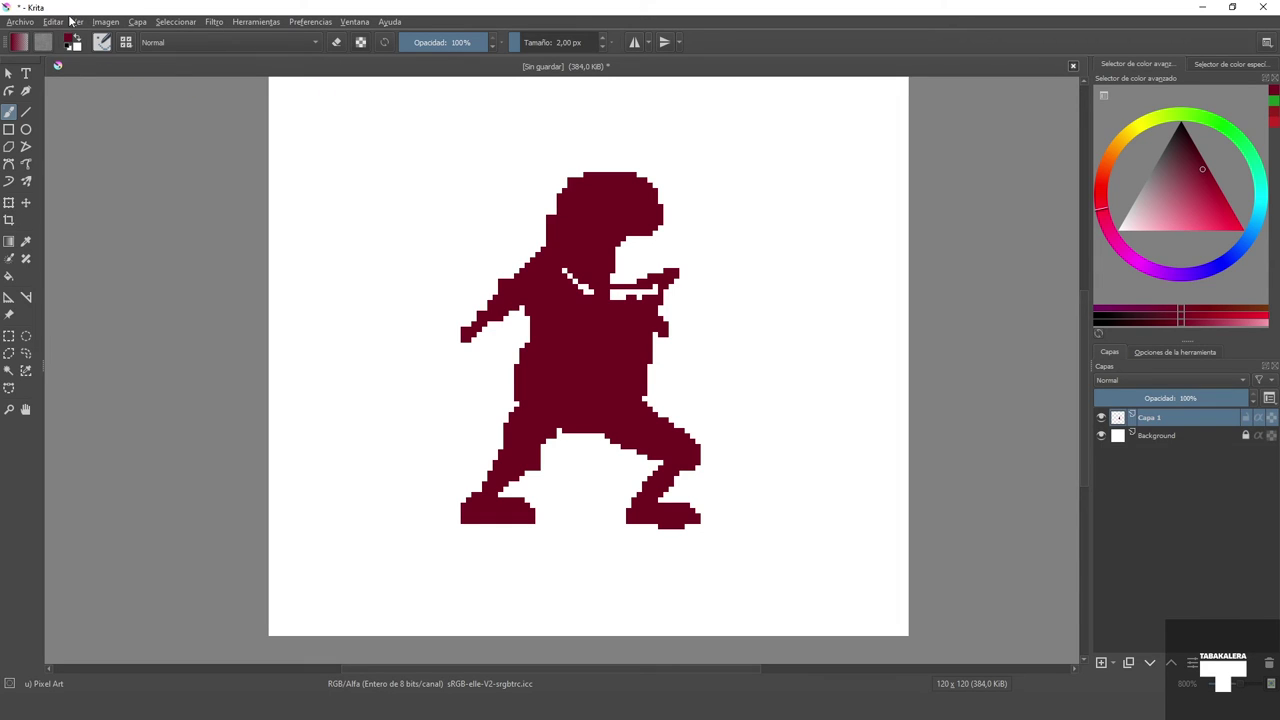
{"action": "scroll", "coordinate": [617, 351], "scroll_direction": "up", "scroll_amount": 1}
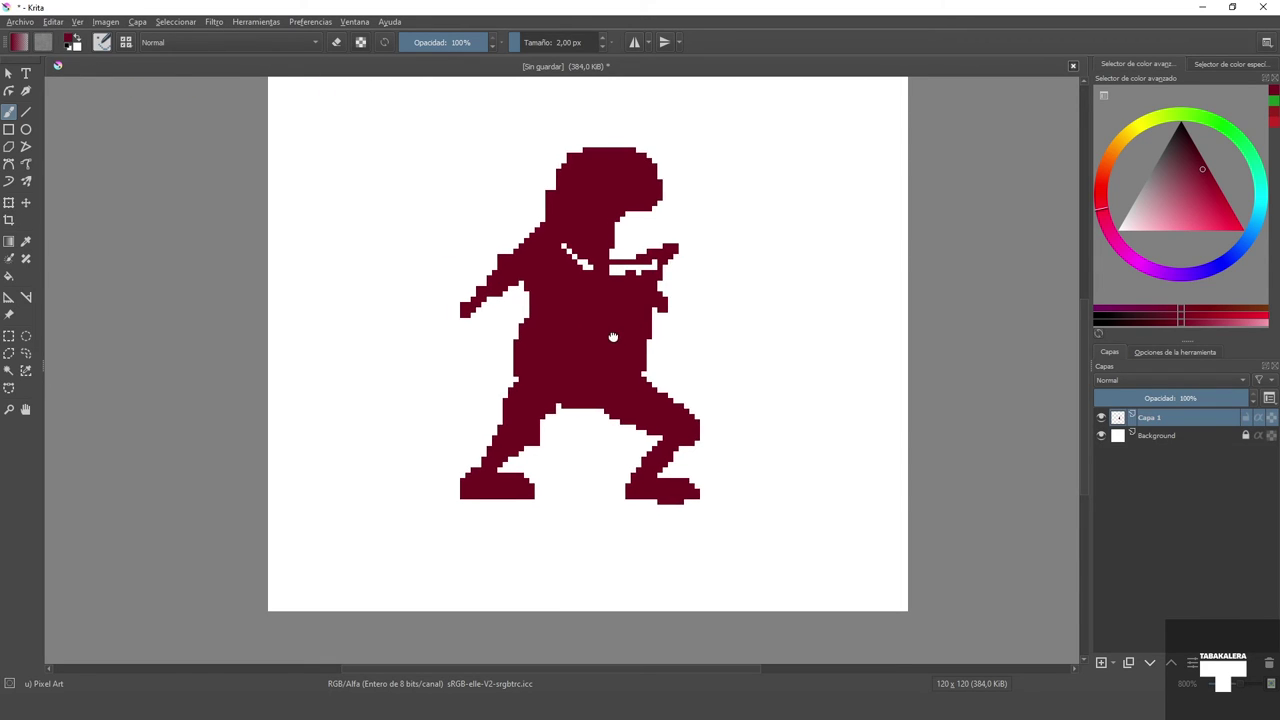
Step: Change the foreground color to teal green and draw a slightly slanted straight staff across the figure's waist with the Line tool
{"action": "scroll", "coordinate": [623, 356], "scroll_direction": "down", "scroll_amount": 1}
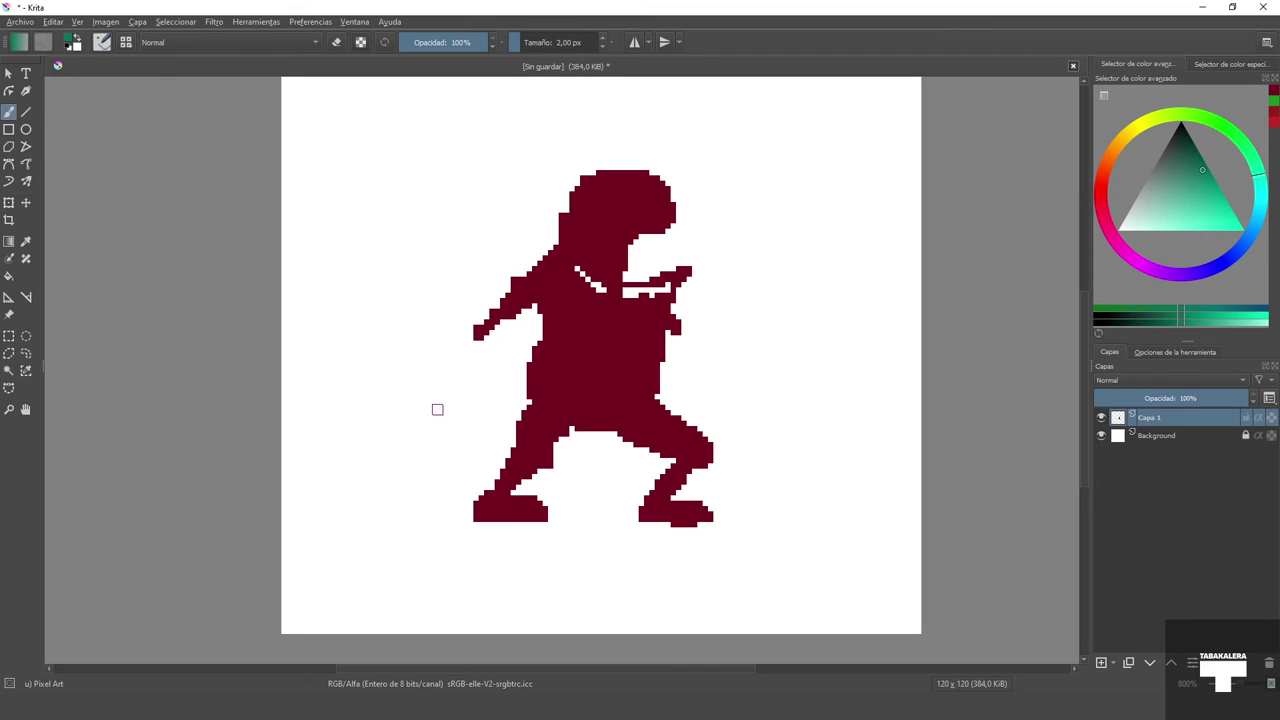
{"action": "key", "text": "v"}
{"action": "left_click_drag", "start_coordinate": [434, 398], "coordinate": [827, 345]}
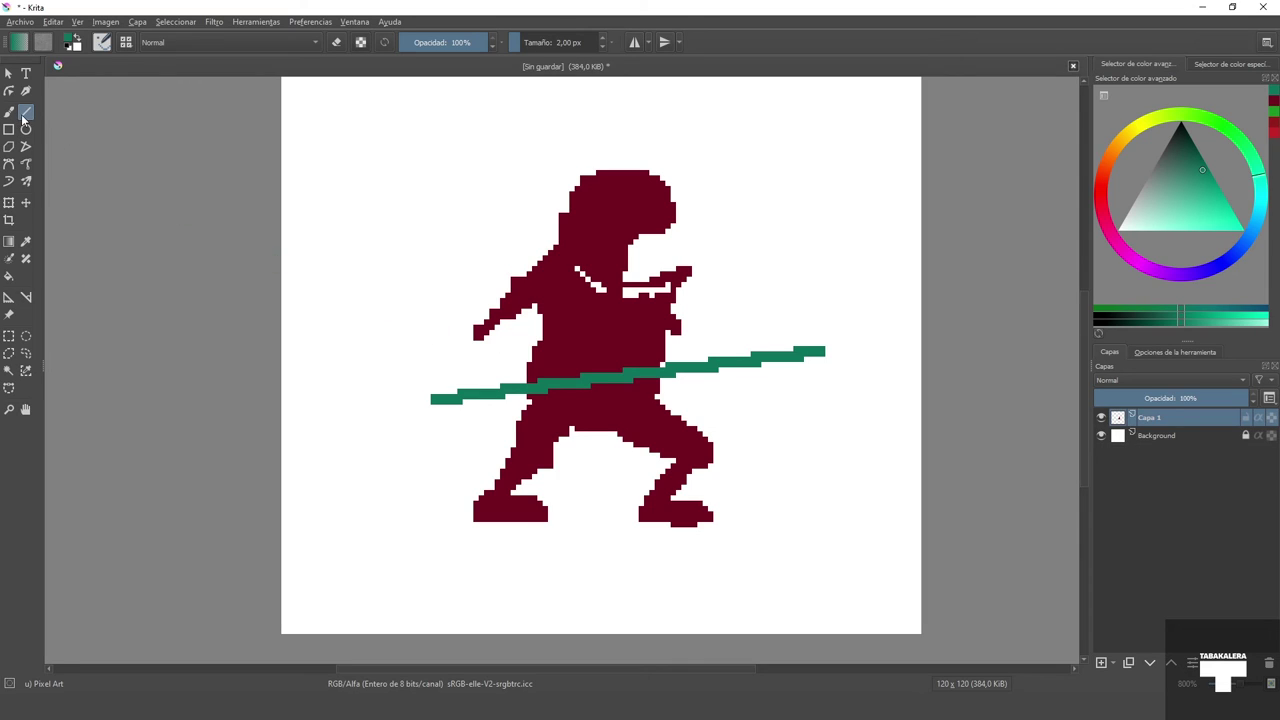
Step: Sample the figure's dark red and paint both forearms and hands so that they grip the green staff
{"action": "left_click", "coordinate": [9, 115]}
{"action": "key", "text": "p"}
{"action": "left_click", "coordinate": [580, 340]}
{"action": "key", "text": "b"}
{"action": "mouse_move", "coordinate": [478, 342]}
{"action": "left_mouse_down"}
{"action": "mouse_move", "coordinate": [486, 392]}
{"action": "mouse_move", "coordinate": [502, 405]}
{"action": "left_mouse_up"}
{"action": "mouse_move", "coordinate": [710, 358]}
{"action": "left_mouse_down"}
{"action": "mouse_move", "coordinate": [738, 372]}
{"action": "mouse_move", "coordinate": [668, 322]}
{"action": "left_mouse_up"}
{"action": "key", "text": "v"}
{"action": "key", "text": "b"}
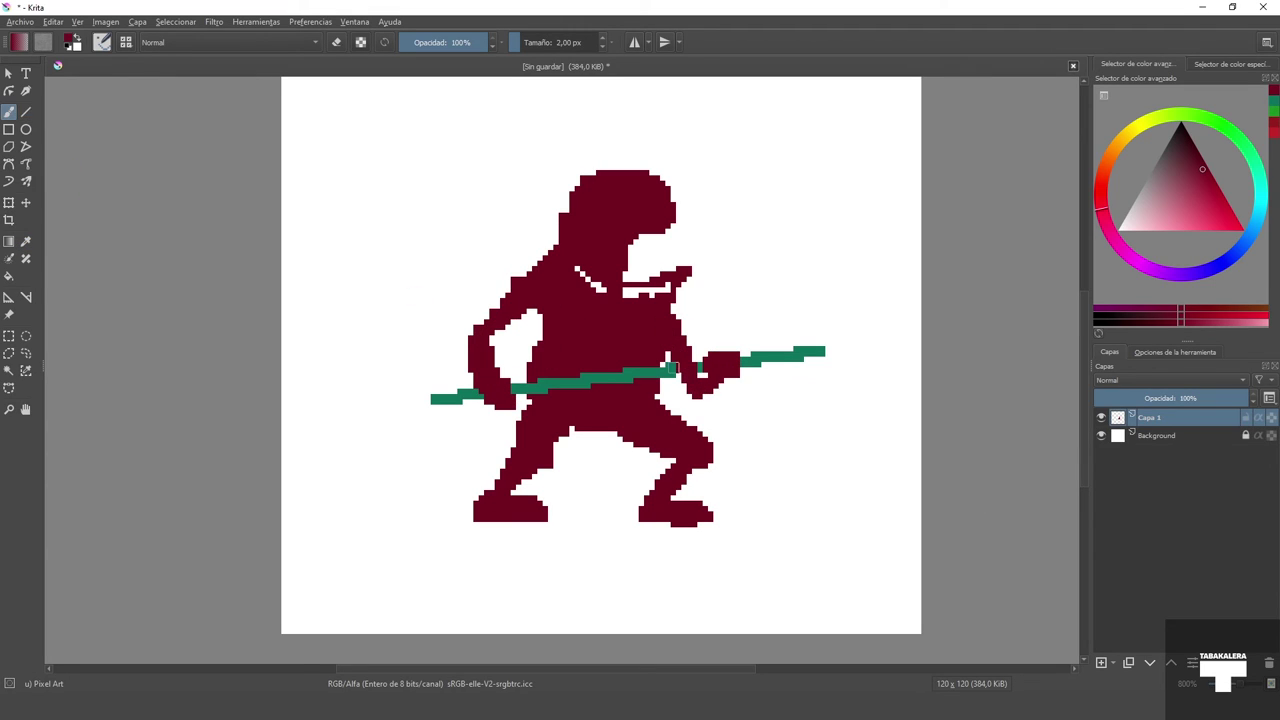
Step: Sample the staff's green as the foreground color and examine the figure's head and torso up close
{"action": "left_click", "coordinate": [672, 368], "text": "ctrl"}
{"action": "scroll", "coordinate": [668, 300], "scroll_direction": "up", "scroll_amount": 1}
{"action": "scroll", "coordinate": [668, 300], "scroll_direction": "down", "scroll_amount": 1}
{"action": "scroll", "coordinate": [668, 300], "scroll_direction": "up", "scroll_amount": 2}
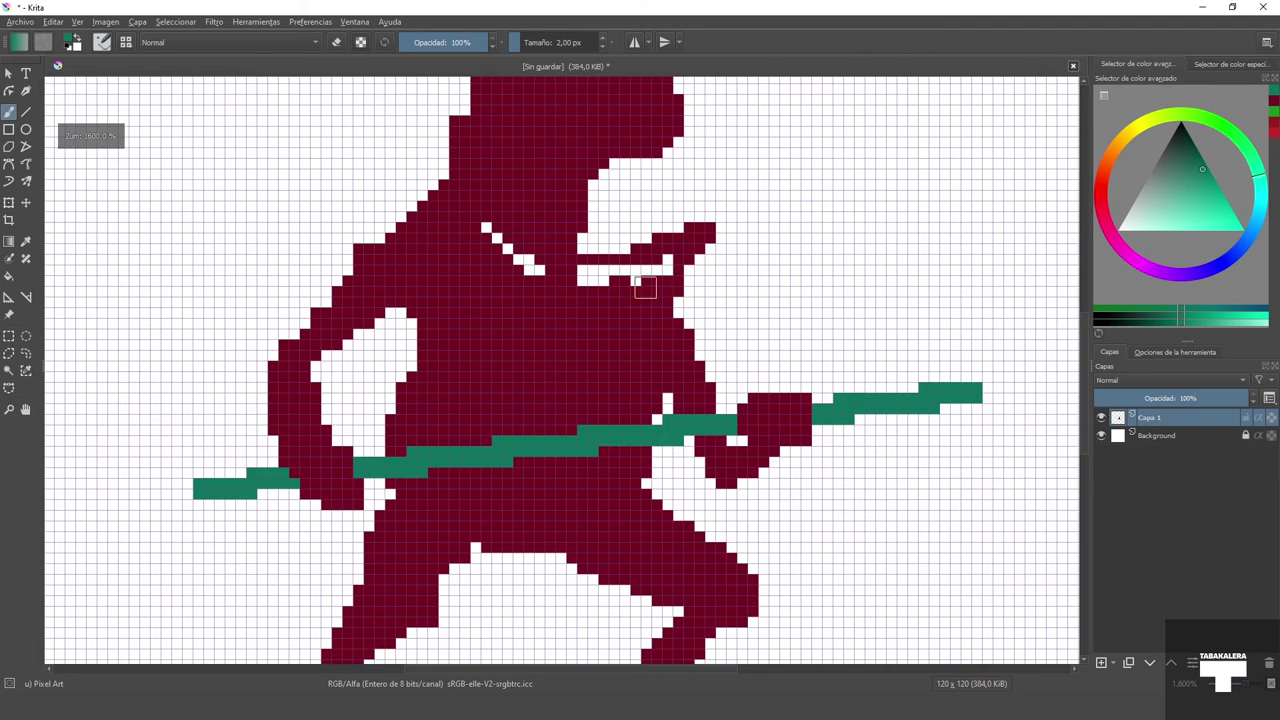
{"action": "left_click_drag", "start_coordinate": [668, 300], "coordinate": [598, 345]}
{"action": "scroll", "coordinate": [600, 350], "scroll_direction": "up", "scroll_amount": 1}
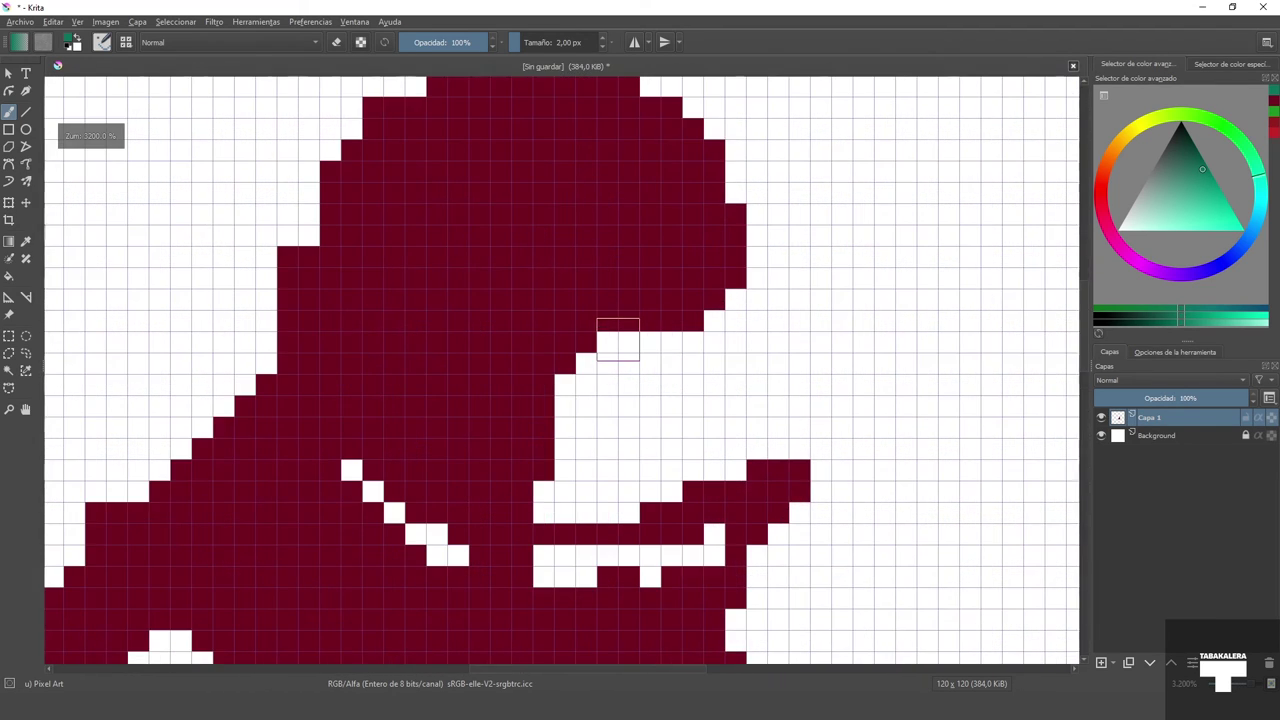
{"action": "scroll", "coordinate": [608, 357], "scroll_direction": "down", "scroll_amount": 2}
{"action": "scroll", "coordinate": [608, 357], "scroll_direction": "down", "scroll_amount": 2}
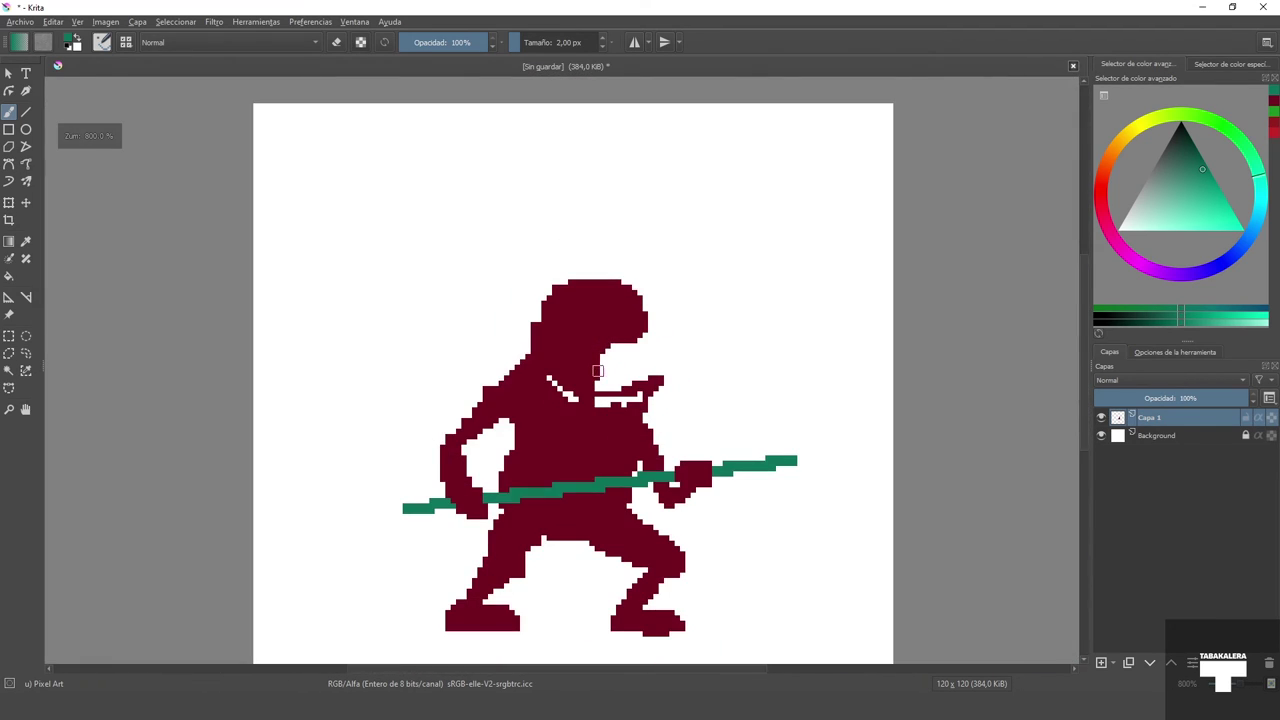
{"action": "left_click_drag", "start_coordinate": [603, 370], "coordinate": [627, 346]}
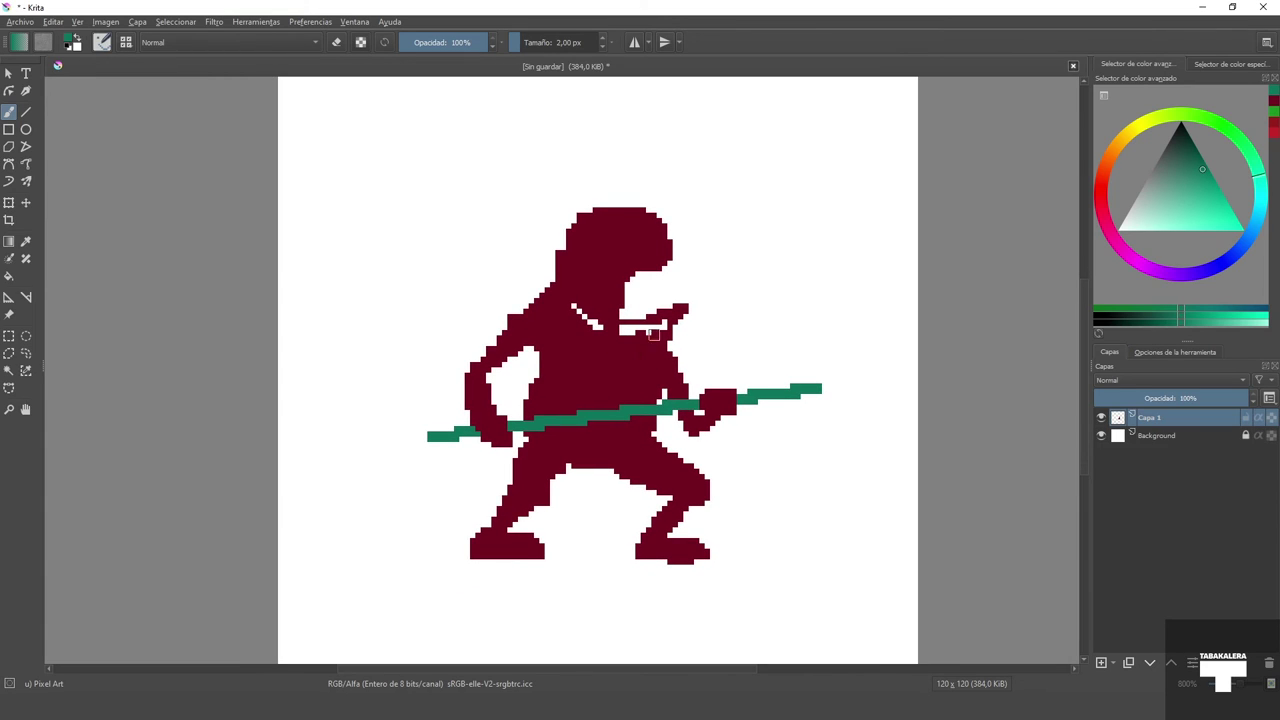
Step: Add a new layer directly above Background and name it Itsasoa
{"action": "key", "text": "f"}
{"action": "left_click", "coordinate": [1200, 435]}
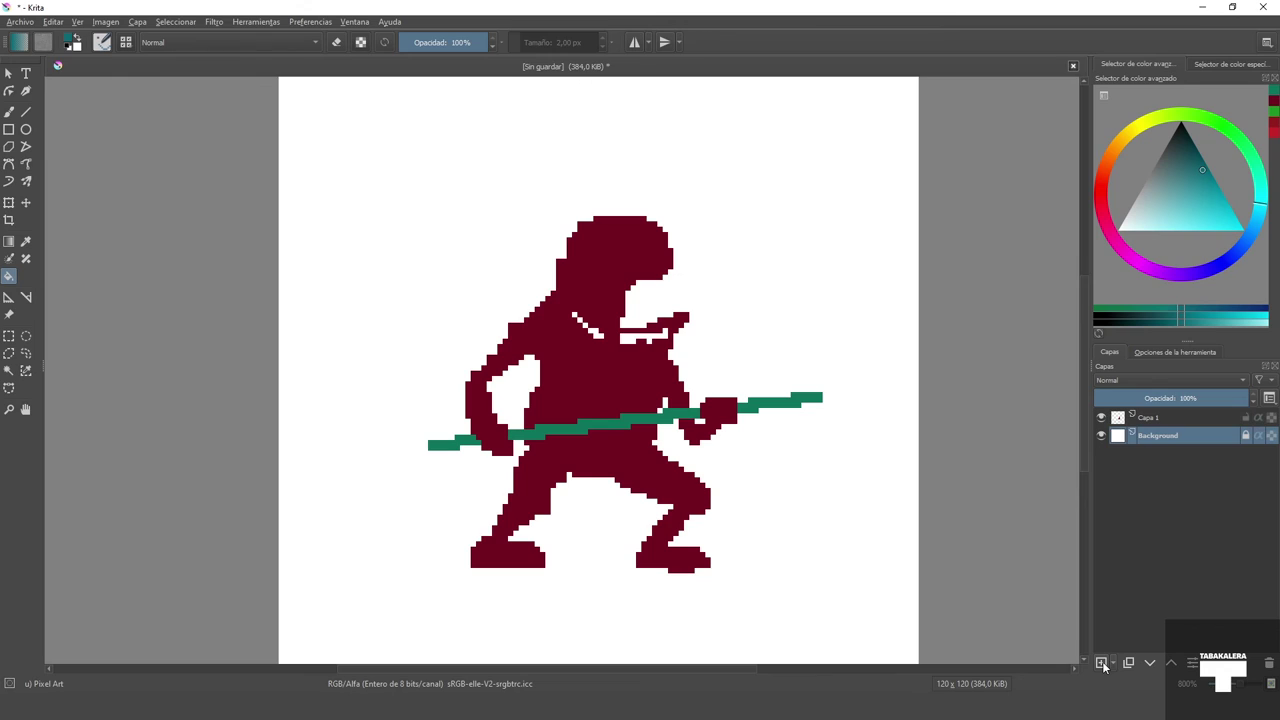
{"action": "left_click", "coordinate": [1101, 663]}
{"action": "double_click", "coordinate": [1150, 436]}
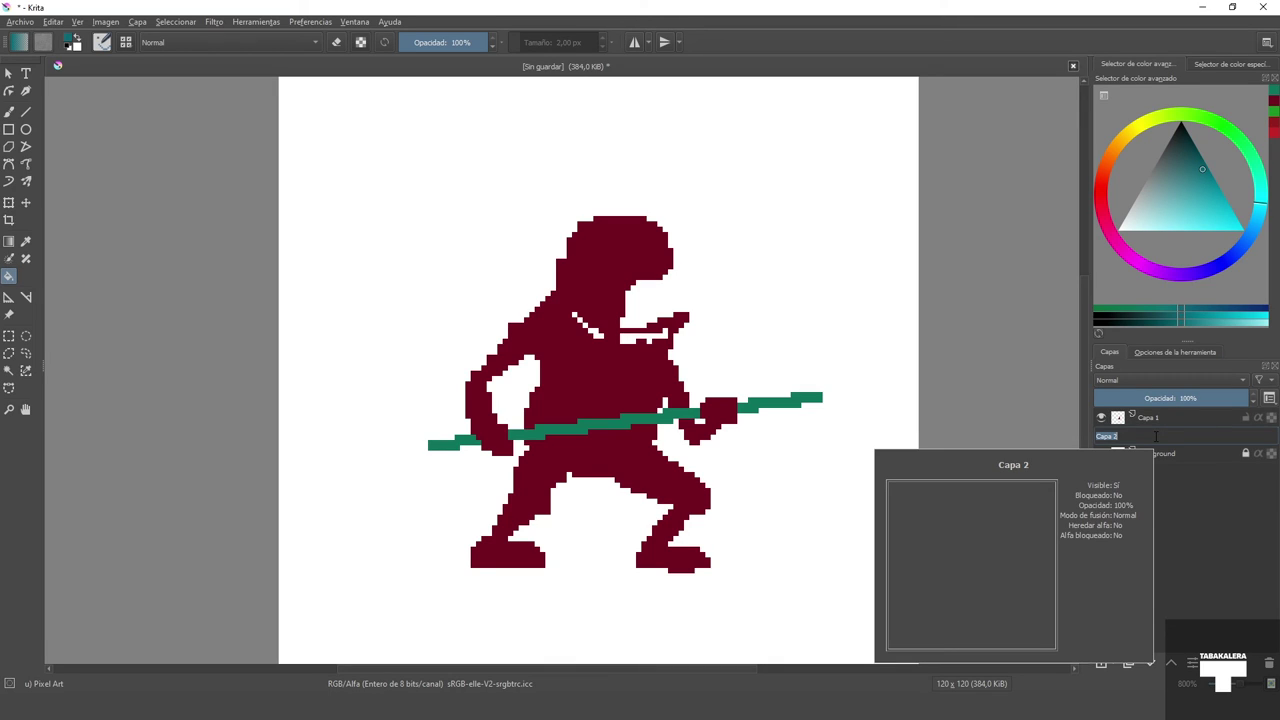
{"action": "type", "text": "lanza"}
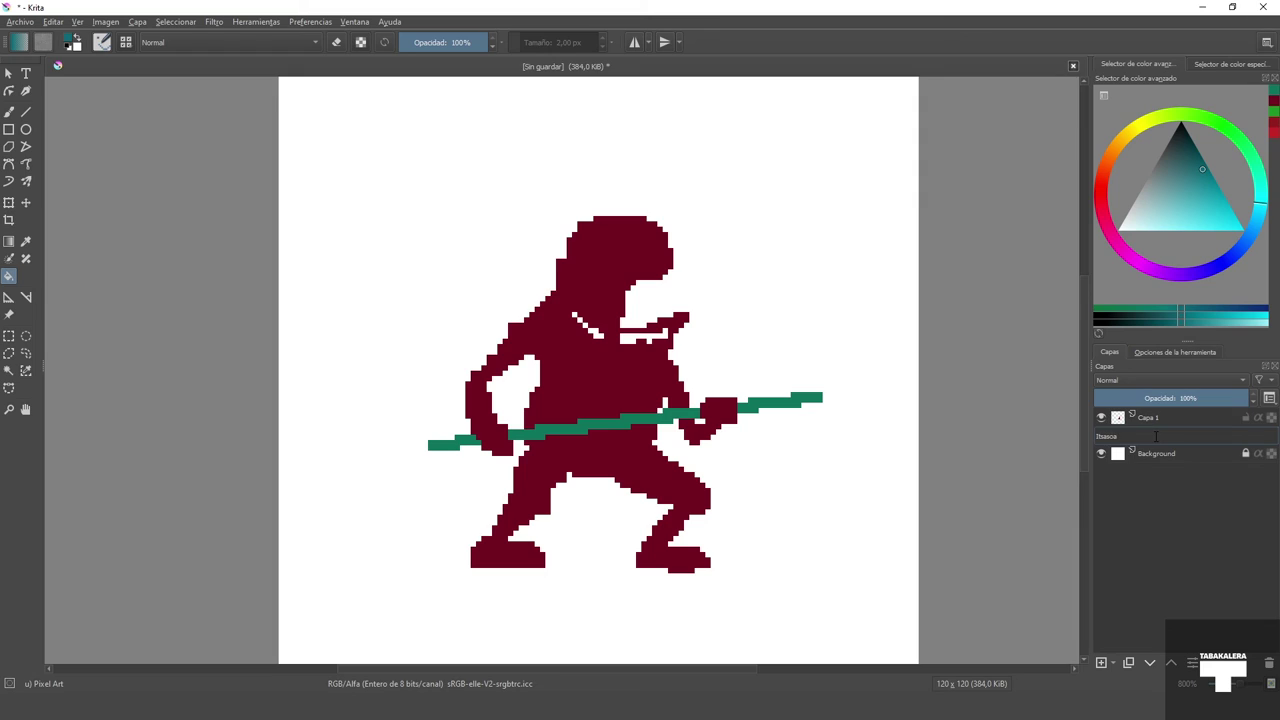
{"action": "key", "text": "Return"}
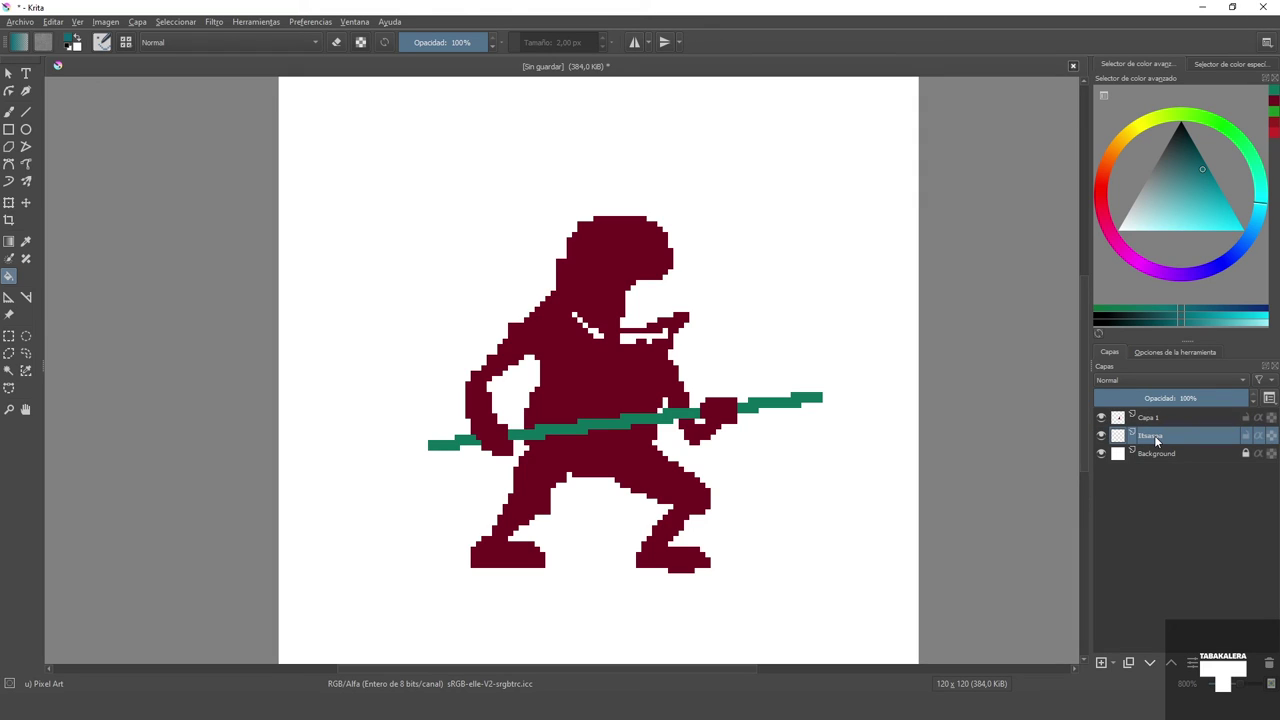
Step: Rename the layer holding the figure, Capa 1, as Munstroa
{"action": "left_click", "coordinate": [1150, 420]}
{"action": "double_click", "coordinate": [1152, 420]}
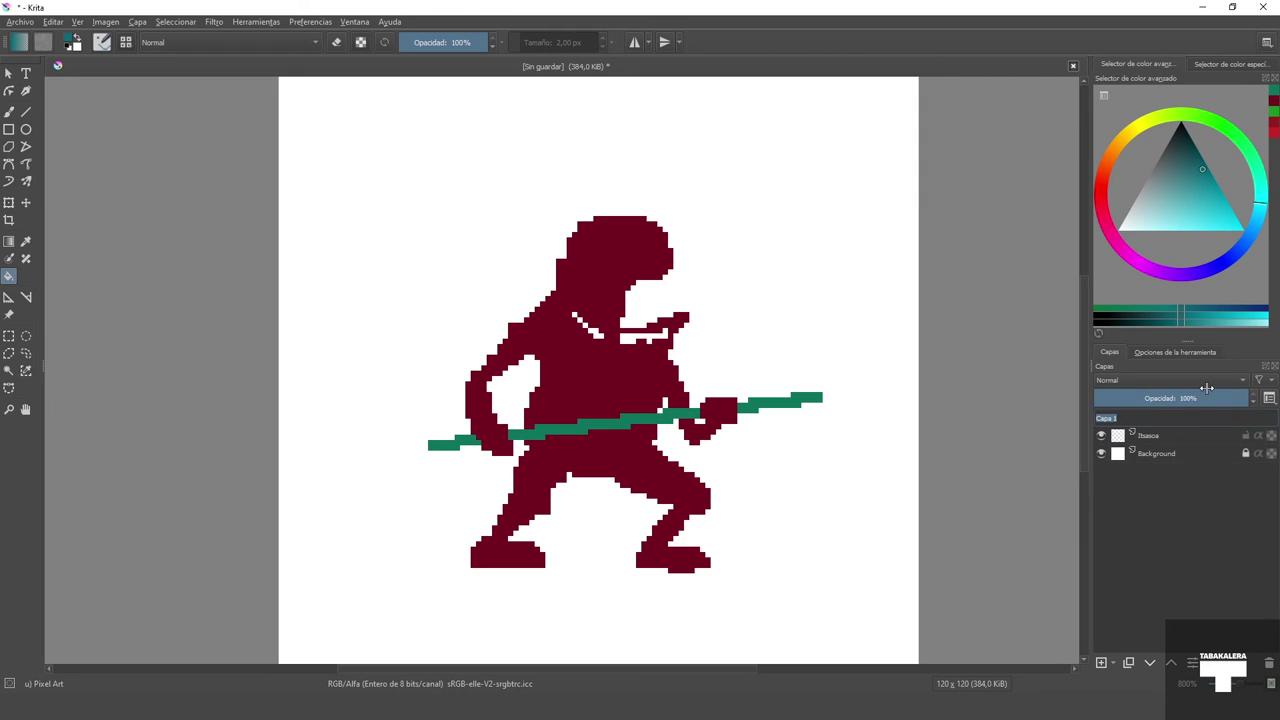
{"action": "type", "text": "Munstrou"}
{"action": "key", "text": "Return"}
Step: Fill the Itsasoa layer with dark teal, and refill it with a lighter turquoise
{"action": "left_click", "coordinate": [1152, 440]}
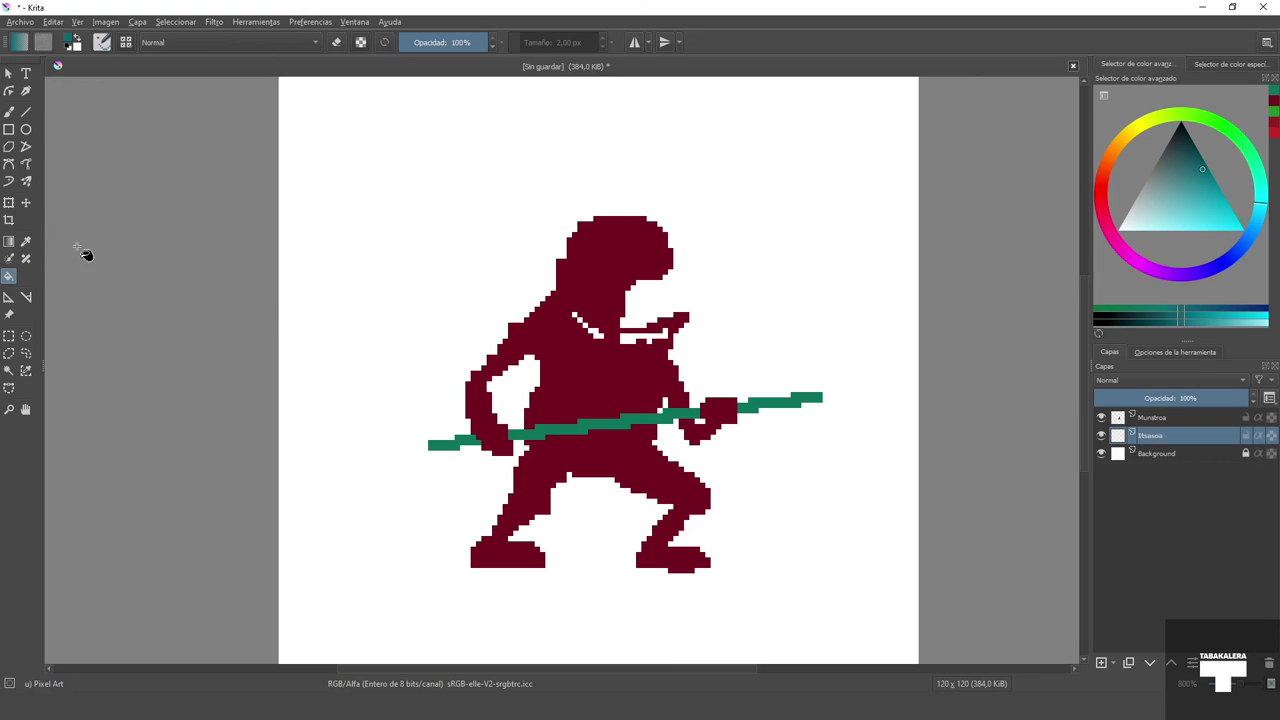
{"action": "left_click", "coordinate": [881, 235]}
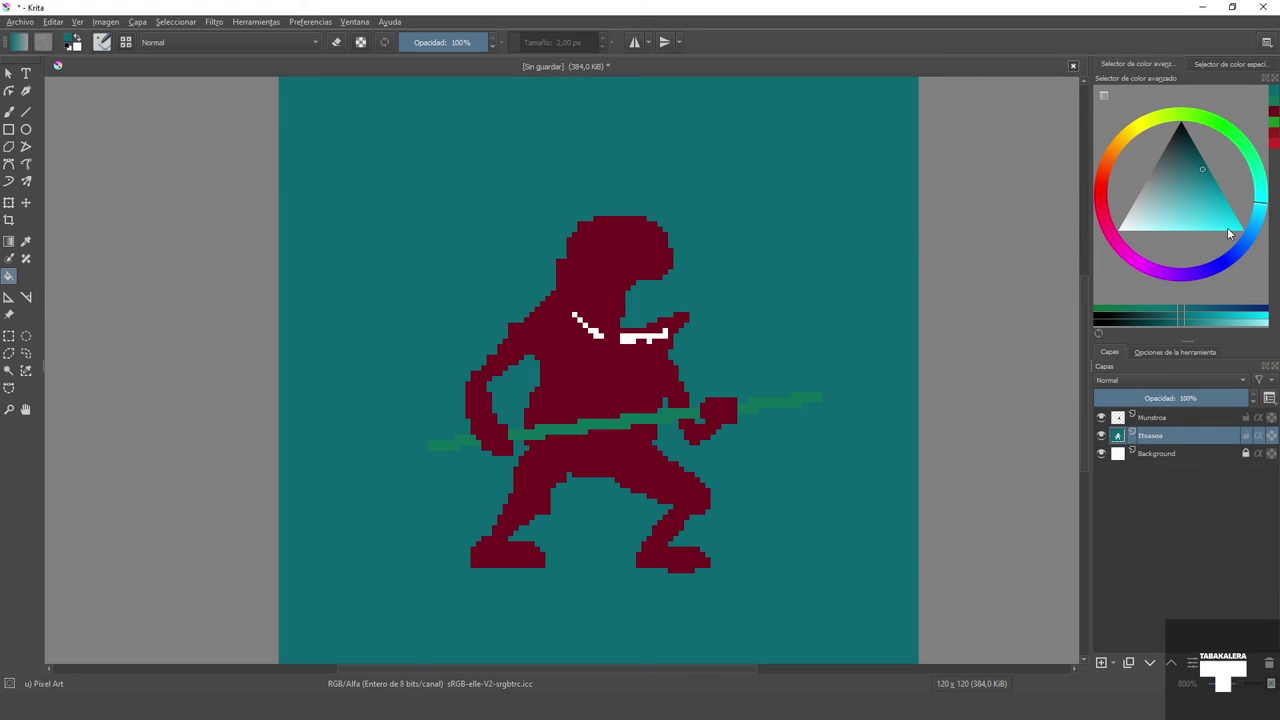
{"action": "left_click", "coordinate": [1186, 203]}
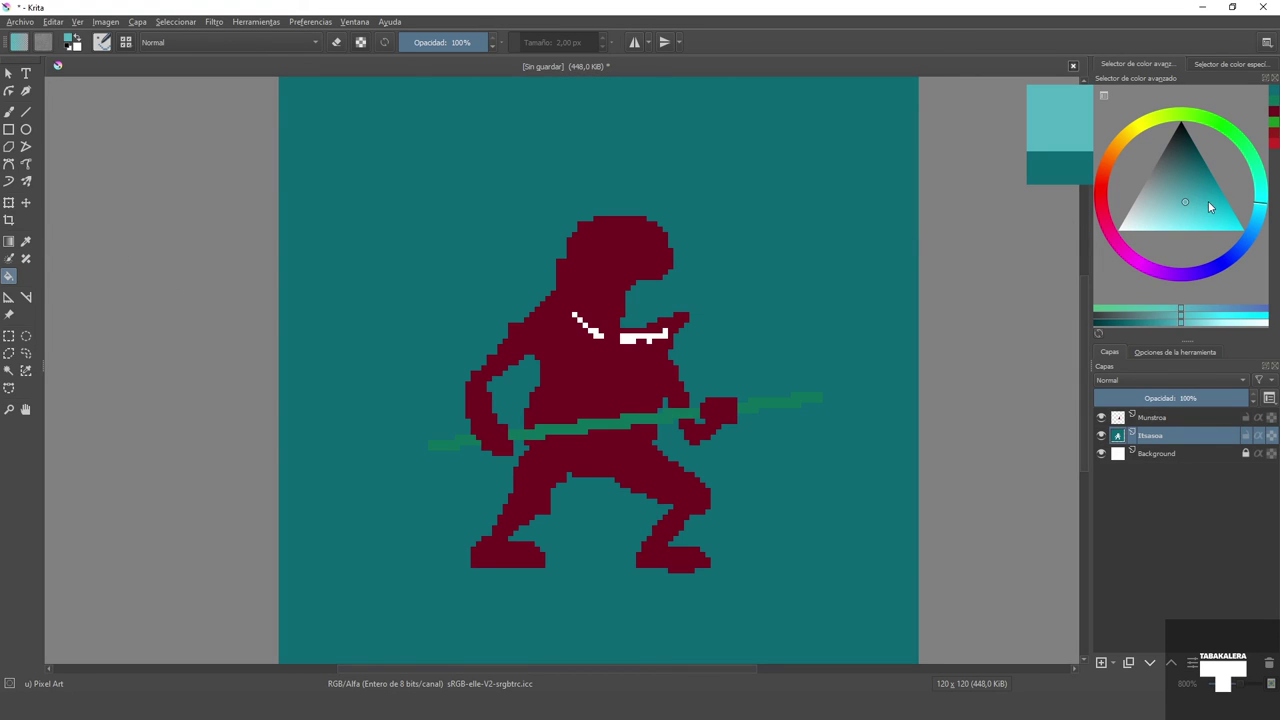
{"action": "left_click", "coordinate": [880, 289]}
{"action": "key", "text": "b"}
{"action": "key", "text": "plus"}
Step: Switch the active layer back and forth between Munstroa and Itsasoa to compare them
{"action": "left_click", "coordinate": [1155, 417]}
{"action": "left_click", "coordinate": [1160, 437]}
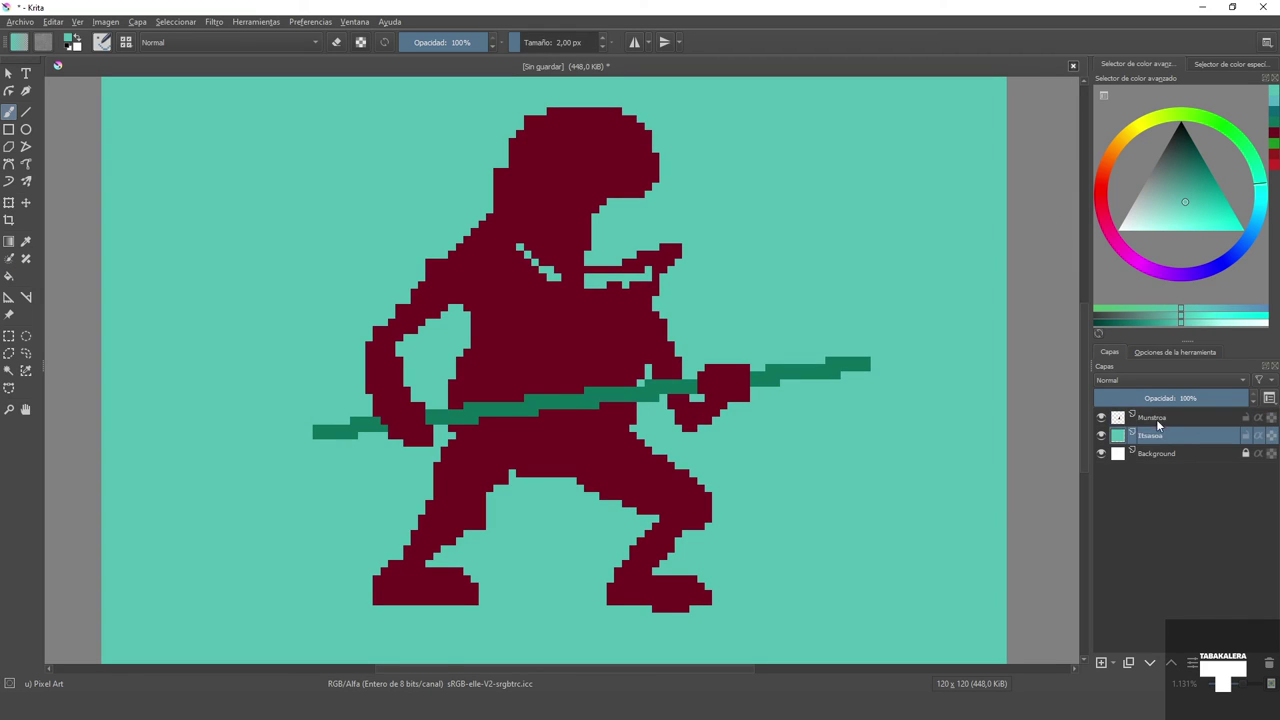
{"action": "left_click", "coordinate": [1158, 420]}
{"action": "left_click", "coordinate": [1160, 437]}
{"action": "left_click", "coordinate": [1160, 420]}
{"action": "left_click", "coordinate": [1160, 437]}
{"action": "left_click", "coordinate": [1160, 420]}
{"action": "left_click", "coordinate": [1158, 437]}
{"action": "left_click", "coordinate": [1158, 420]}
{"action": "left_click", "coordinate": [1156, 438]}
{"action": "mouse_move", "coordinate": [1119, 428]}
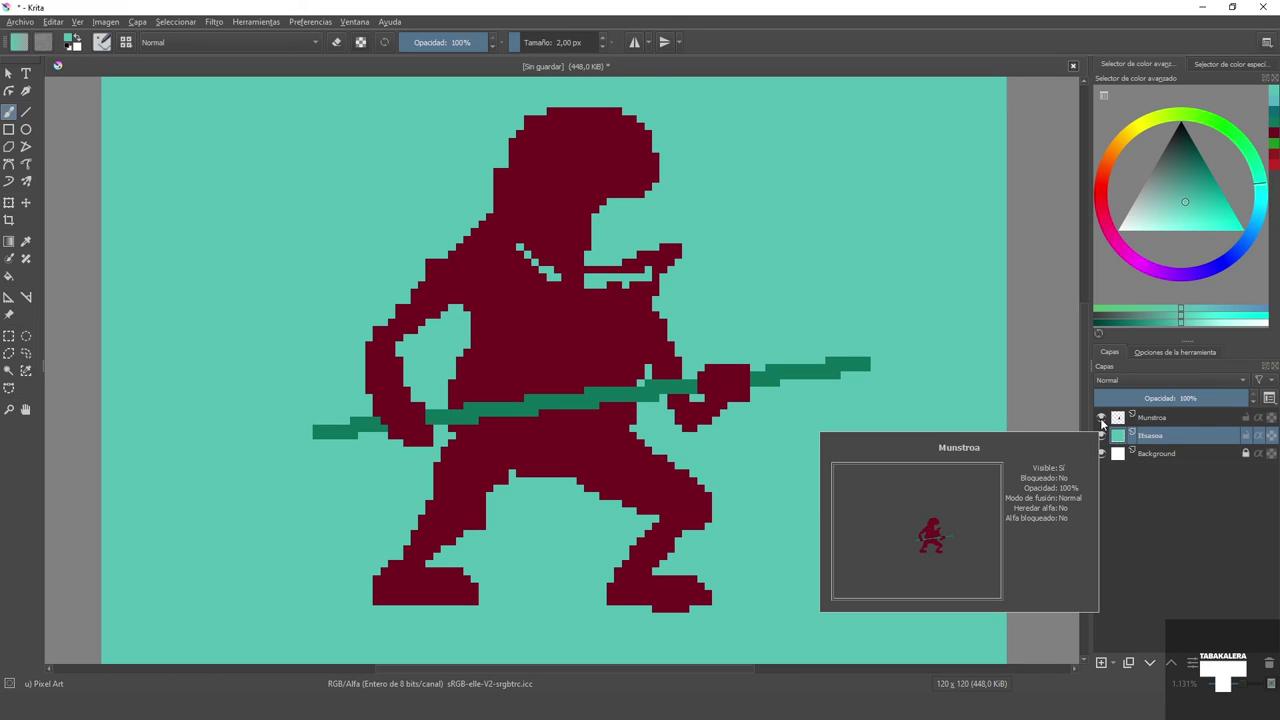
Step: Hide and show the Munstroa layer repeatedly to check what it contains
{"action": "left_click", "coordinate": [1101, 418]}
{"action": "left_click", "coordinate": [1101, 418]}
{"action": "left_click", "coordinate": [1101, 418]}
{"action": "left_click", "coordinate": [1101, 418]}
{"action": "left_click", "coordinate": [1101, 421]}
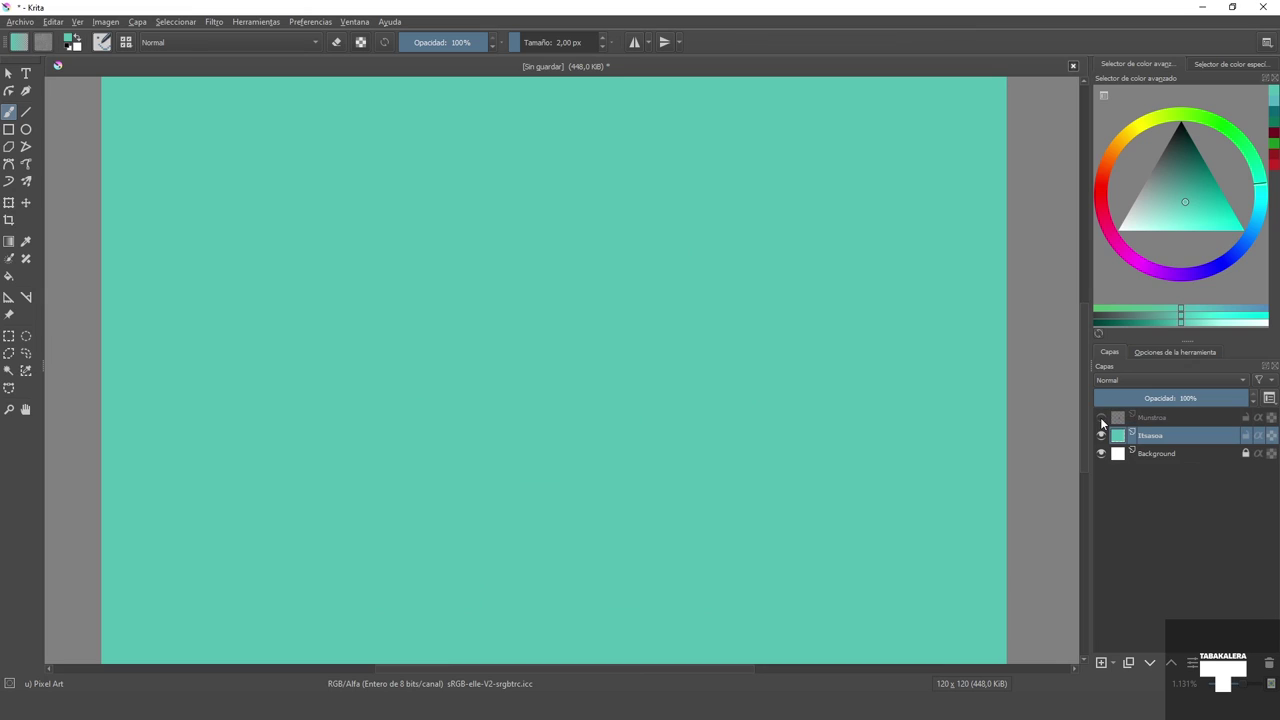
{"action": "left_click", "coordinate": [1101, 421]}
{"action": "left_click", "coordinate": [1101, 421]}
{"action": "left_click", "coordinate": [1101, 421]}
{"action": "left_click", "coordinate": [1101, 421]}
{"action": "left_click", "coordinate": [1101, 420]}
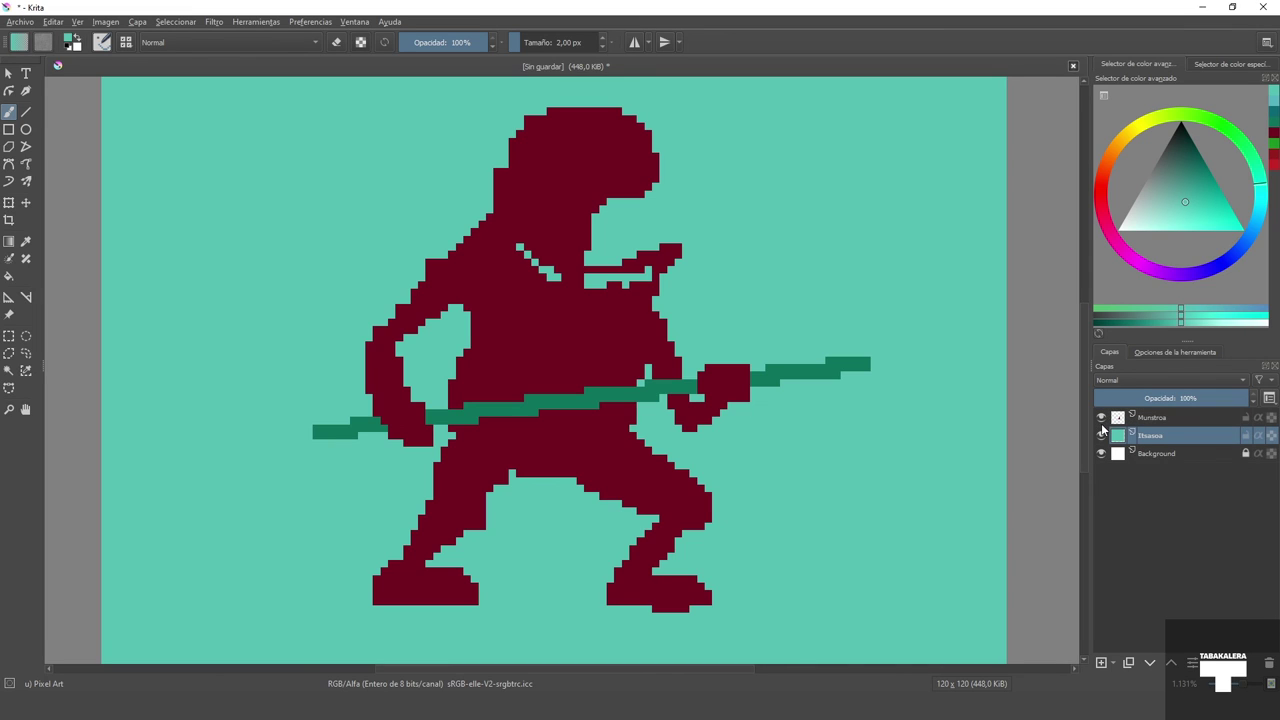
Step: Hide and show the Itsasoa layer, and the Munstroa layer once more, to check their contents
{"action": "left_click", "coordinate": [1101, 436]}
{"action": "left_click", "coordinate": [1101, 436]}
{"action": "left_click", "coordinate": [1101, 437]}
{"action": "left_click", "coordinate": [1101, 437]}
{"action": "left_click", "coordinate": [1101, 419]}
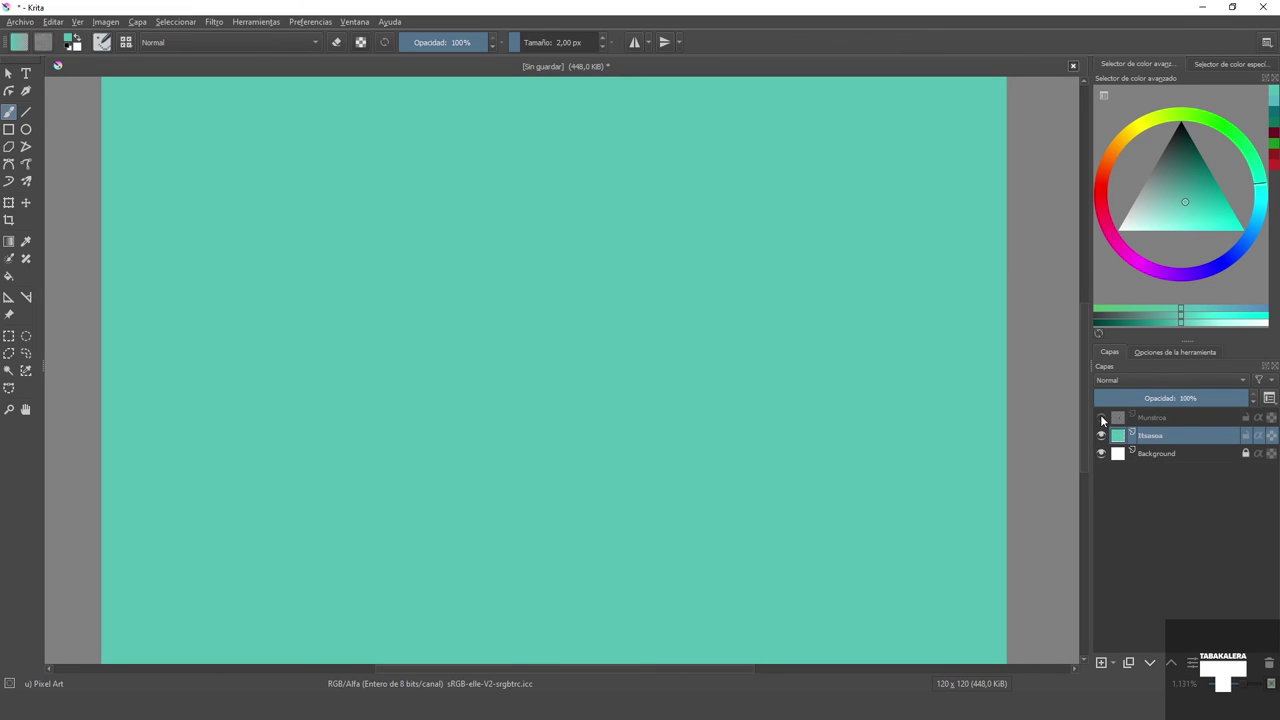
{"action": "left_click", "coordinate": [1101, 419]}
Step: On the Munstroa layer, draw three trident prongs at the staff's front end in its green with a 1 px brush
{"action": "left_click", "coordinate": [1143, 423]}
{"action": "left_click", "coordinate": [1147, 437]}
{"action": "left_click", "coordinate": [1150, 418]}
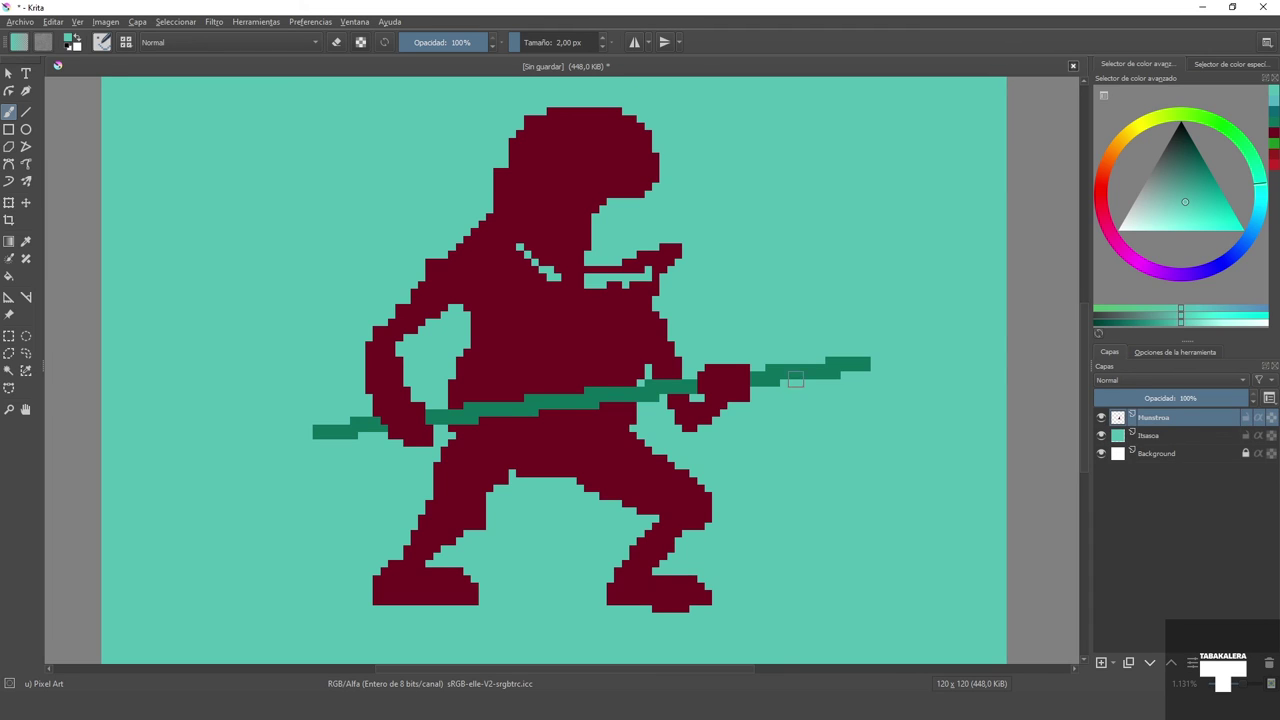
{"action": "left_click_drag", "start_coordinate": [610, 121], "coordinate": [514, 131]}
{"action": "key", "text": "p"}
{"action": "key", "text": "b"}
{"action": "left_click_drag", "start_coordinate": [752, 401], "coordinate": [829, 391]}
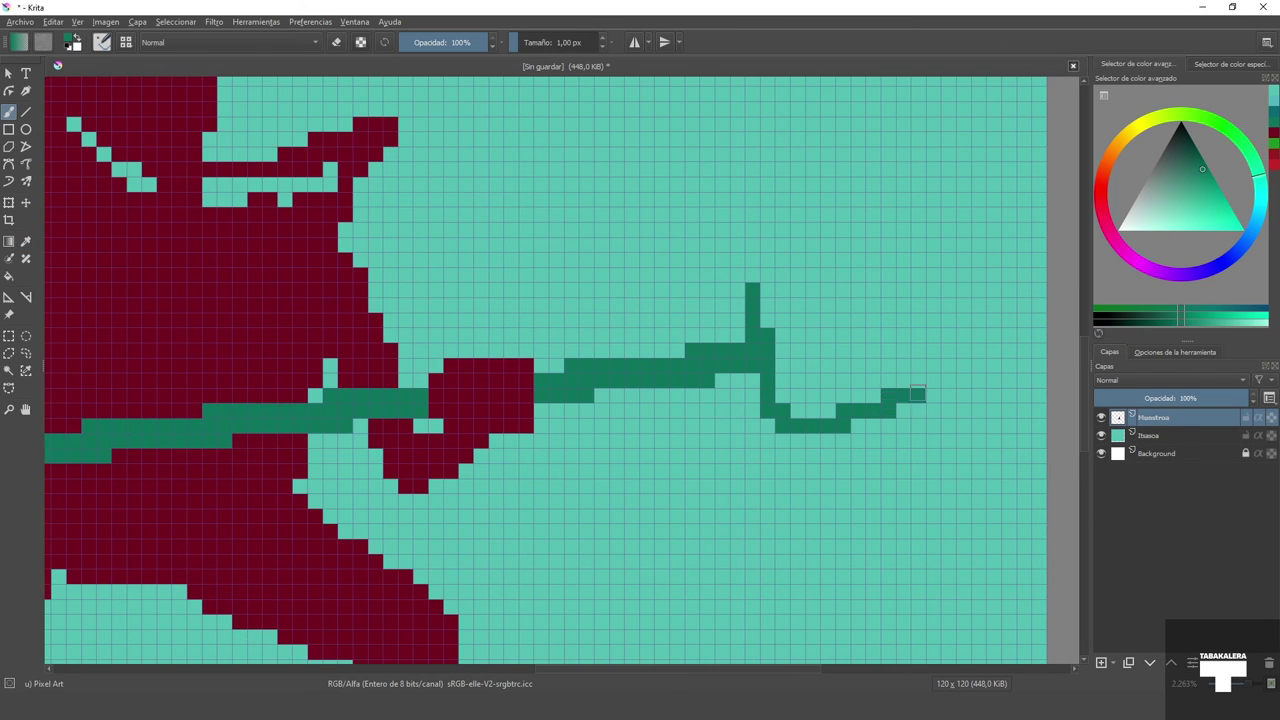
{"action": "mouse_move", "coordinate": [752, 333]}
{"action": "left_mouse_down"}
{"action": "mouse_move", "coordinate": [817, 330]}
{"action": "mouse_move", "coordinate": [835, 358]}
{"action": "left_mouse_up"}
{"action": "key", "text": "2"}
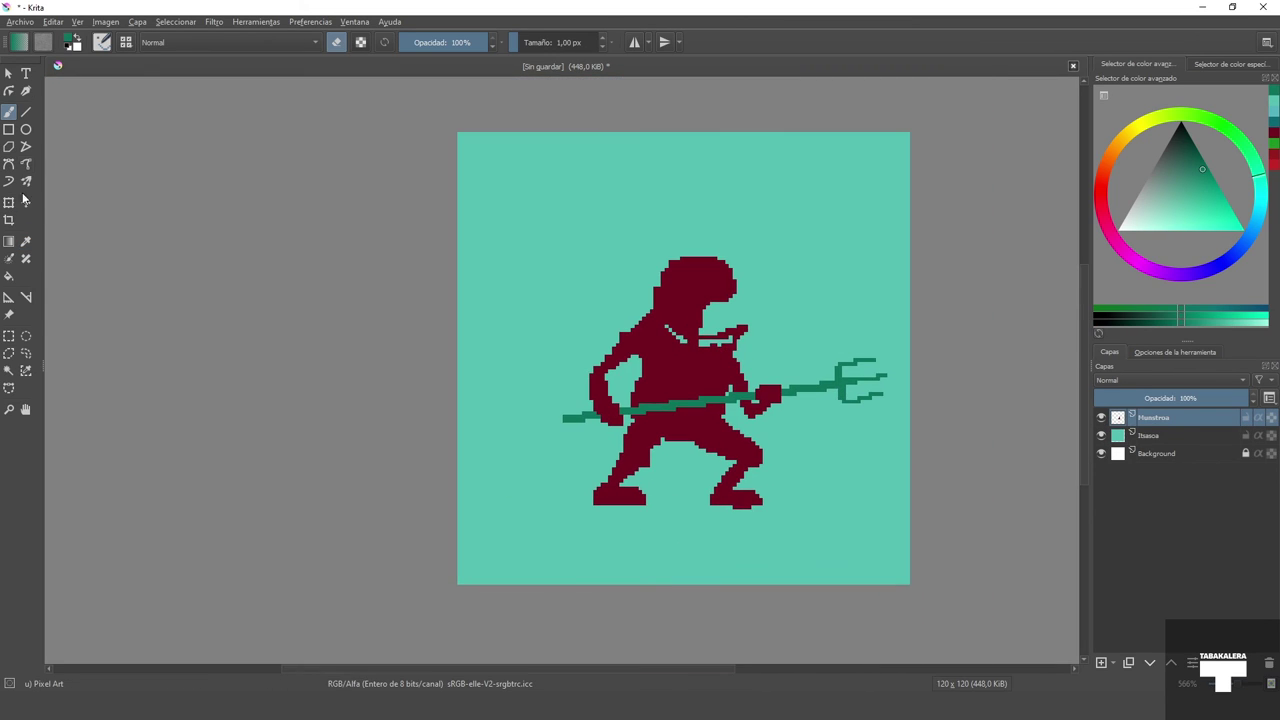
Step: Paint the area below the snout dark green and add dark green gill lines on the neck
{"action": "scroll", "coordinate": [680, 300], "scroll_direction": "up", "scroll_amount": 4}
{"action": "key", "text": "k"}
{"action": "key", "text": "k"}
{"action": "mouse_move", "coordinate": [630, 272]}
{"action": "left_mouse_down"}
{"action": "mouse_move", "coordinate": [684, 331]}
{"action": "mouse_move", "coordinate": [666, 259]}
{"action": "mouse_move", "coordinate": [669, 327]}
{"action": "mouse_move", "coordinate": [622, 363]}
{"action": "mouse_move", "coordinate": [535, 380]}
{"action": "left_mouse_up"}
Step: Sample the figure's dark red, fill the remaining gaps below the jaw, and draw two curved antennae on the head
{"action": "left_click", "coordinate": [523, 323], "text": "ctrl"}
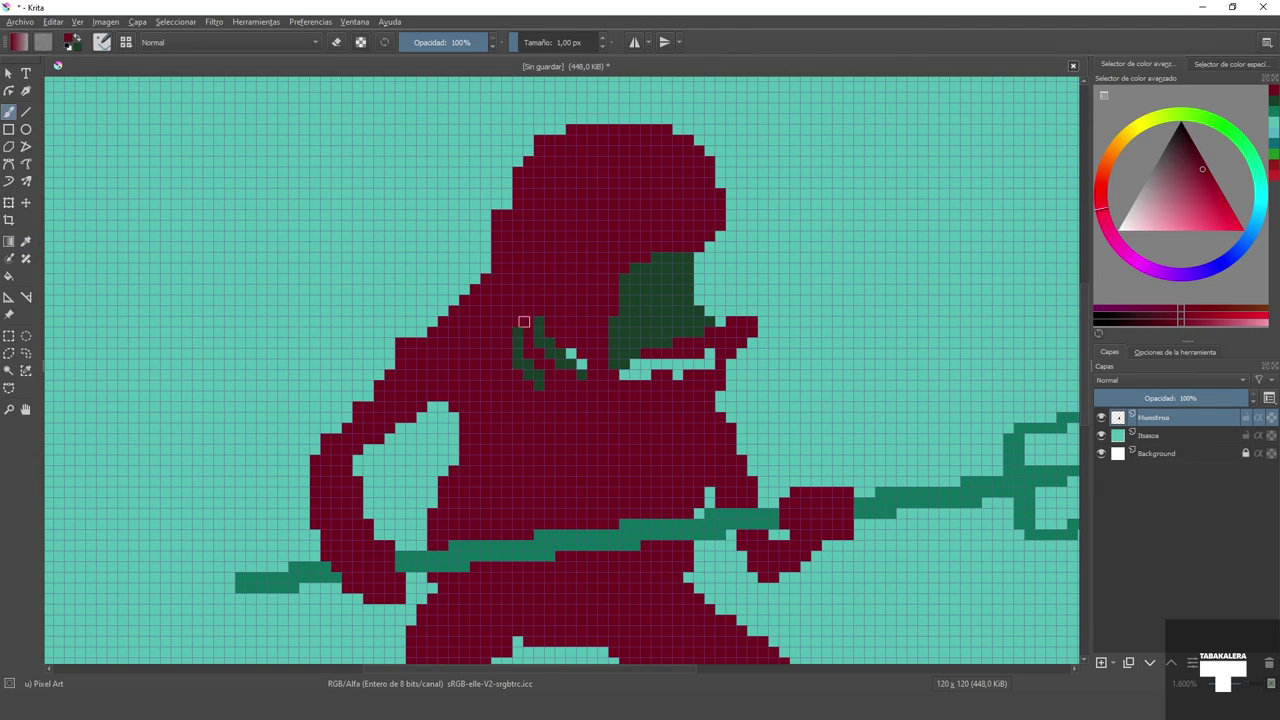
{"action": "mouse_move", "coordinate": [523, 323]}
{"action": "left_mouse_down"}
{"action": "mouse_move", "coordinate": [551, 365]}
{"action": "mouse_move", "coordinate": [599, 363]}
{"action": "mouse_move", "coordinate": [604, 351]}
{"action": "mouse_move", "coordinate": [569, 372]}
{"action": "mouse_move", "coordinate": [671, 374]}
{"action": "mouse_move", "coordinate": [680, 340]}
{"action": "left_mouse_up"}
{"action": "left_click", "coordinate": [566, 368], "text": "ctrl"}
{"action": "left_click", "coordinate": [666, 360], "text": "ctrl"}
{"action": "scroll", "coordinate": [706, 354], "scroll_direction": "up", "scroll_amount": 1}
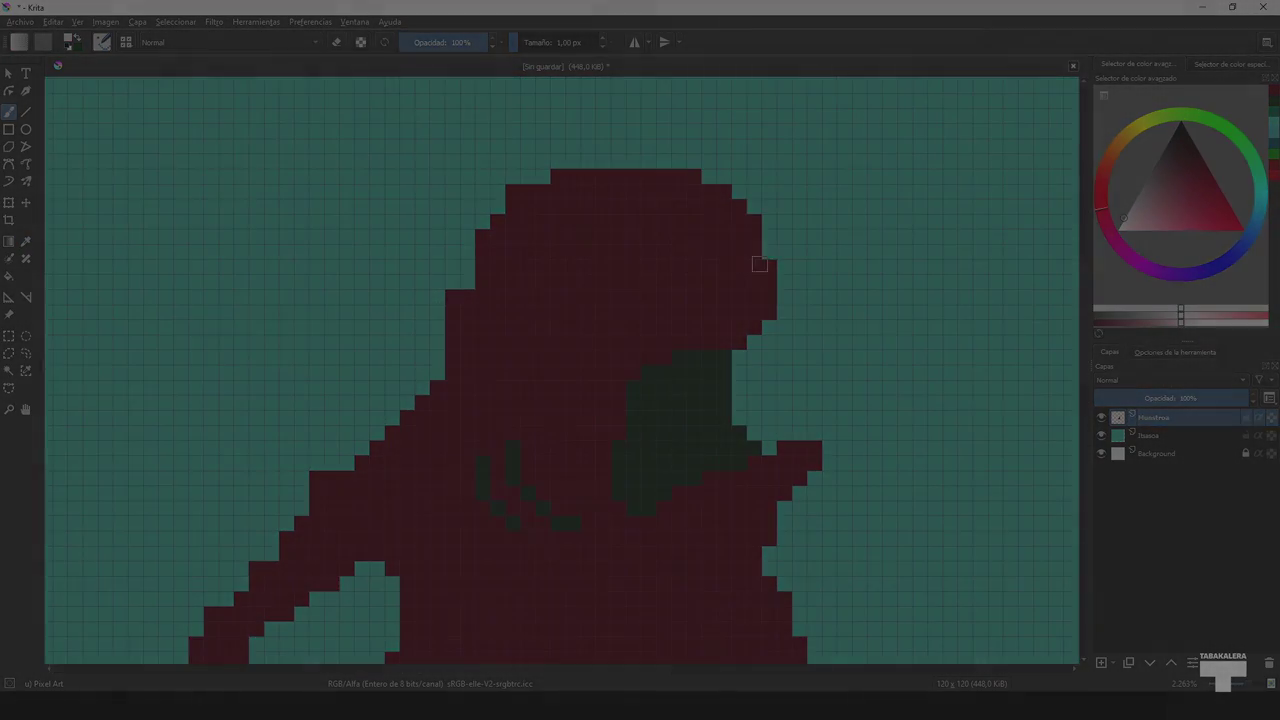
{"action": "left_click_drag", "start_coordinate": [757, 263], "coordinate": [574, 235]}
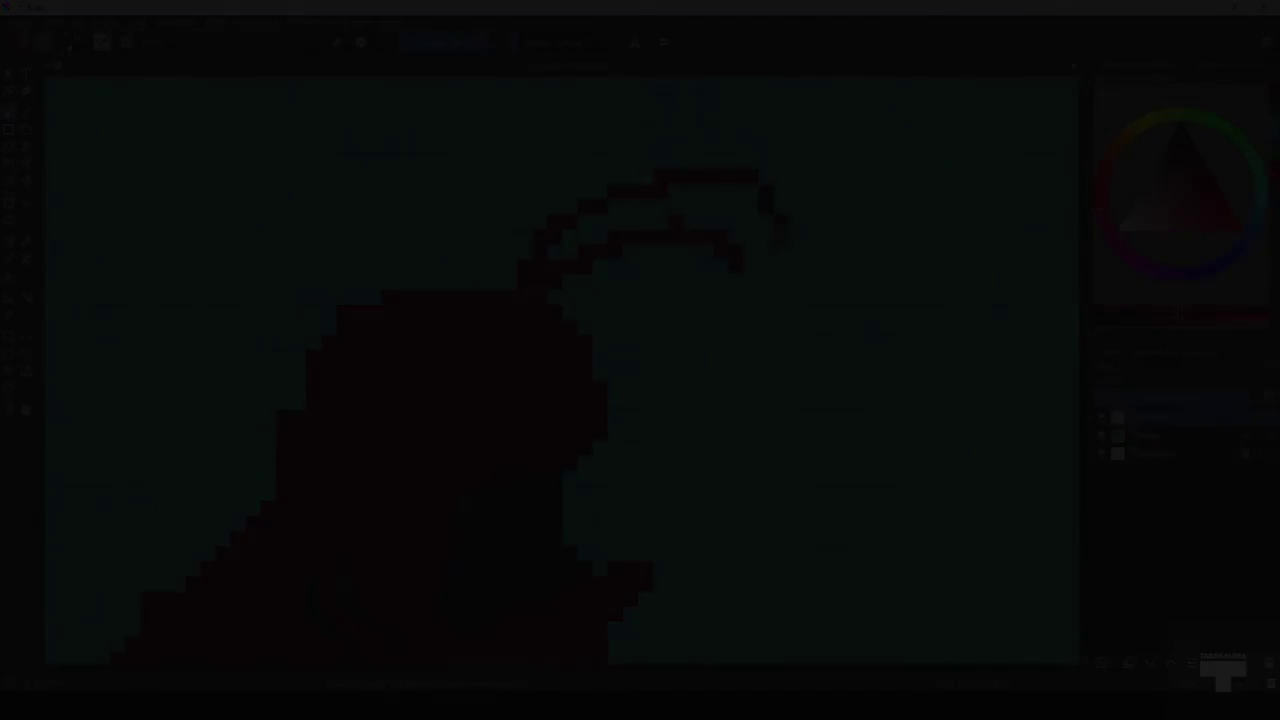